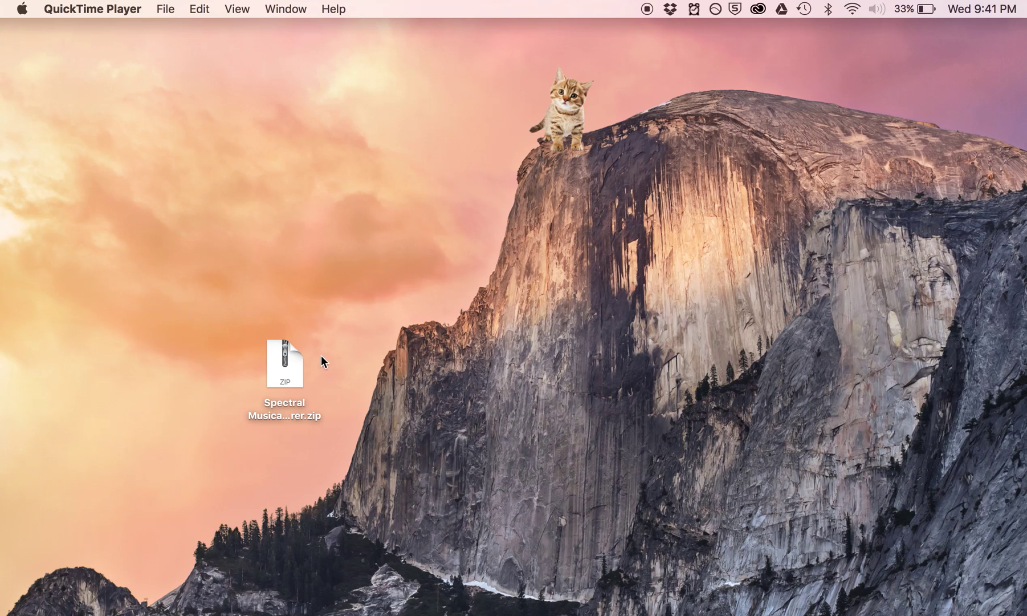
Step: Extract the downloaded zip, open the Spectral Musical Contour Explorer folder, and peek into Examples
{"action": "double_click", "coordinate": [293, 365]}
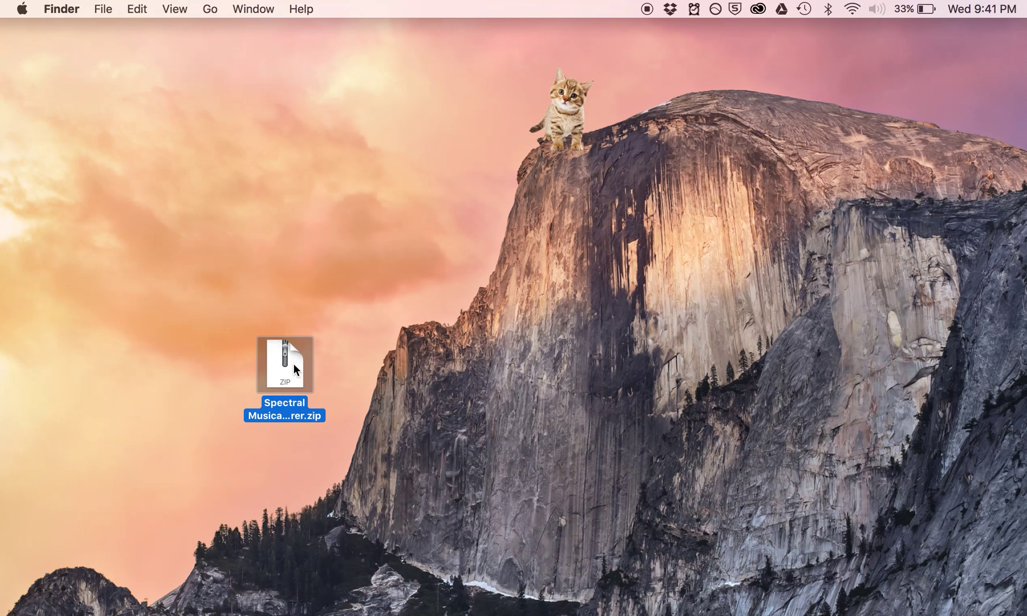
{"action": "left_click_drag", "start_coordinate": [314, 375], "coordinate": [540, 276]}
{"action": "double_click", "coordinate": [540, 275]}
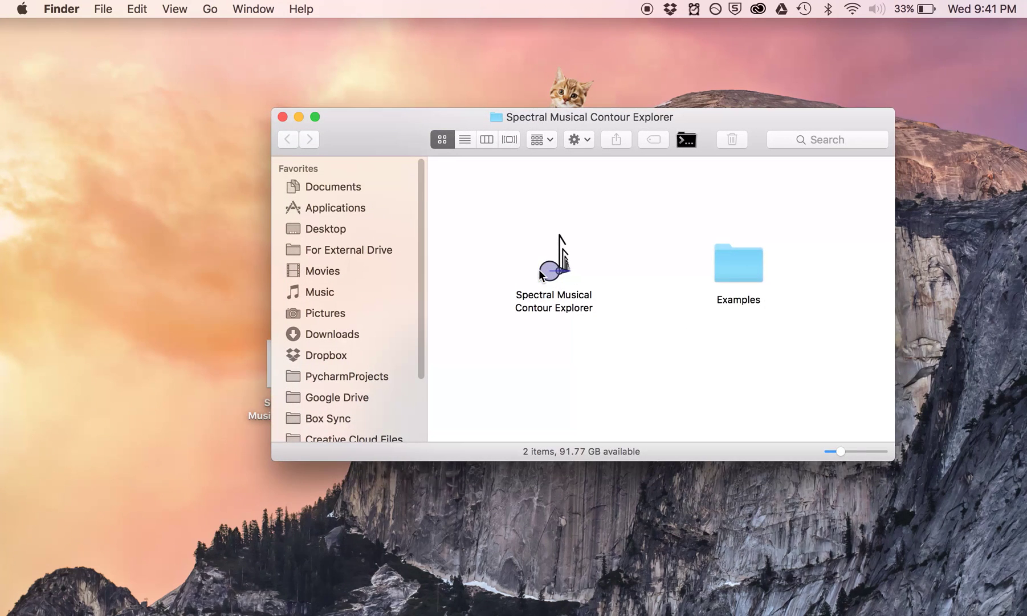
{"action": "left_click_drag", "start_coordinate": [719, 113], "coordinate": [643, 113]}
{"action": "double_click", "coordinate": [661, 261]}
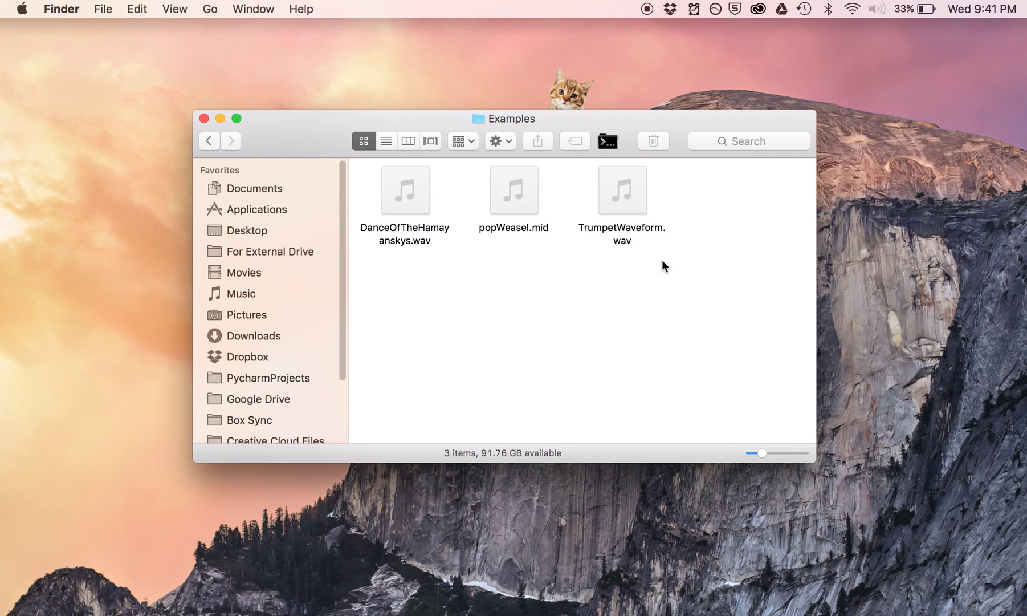
{"action": "left_click", "coordinate": [209, 141]}
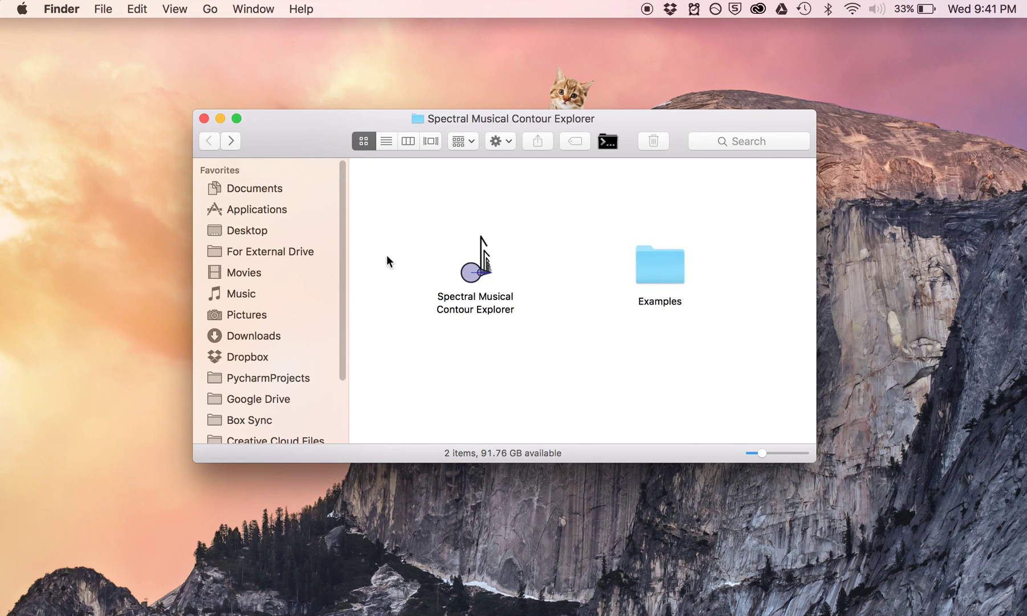
Step: Dismiss the unidentified-developer warning, then launch the app through its context-menu Open and confirm
{"action": "double_click", "coordinate": [466, 277]}
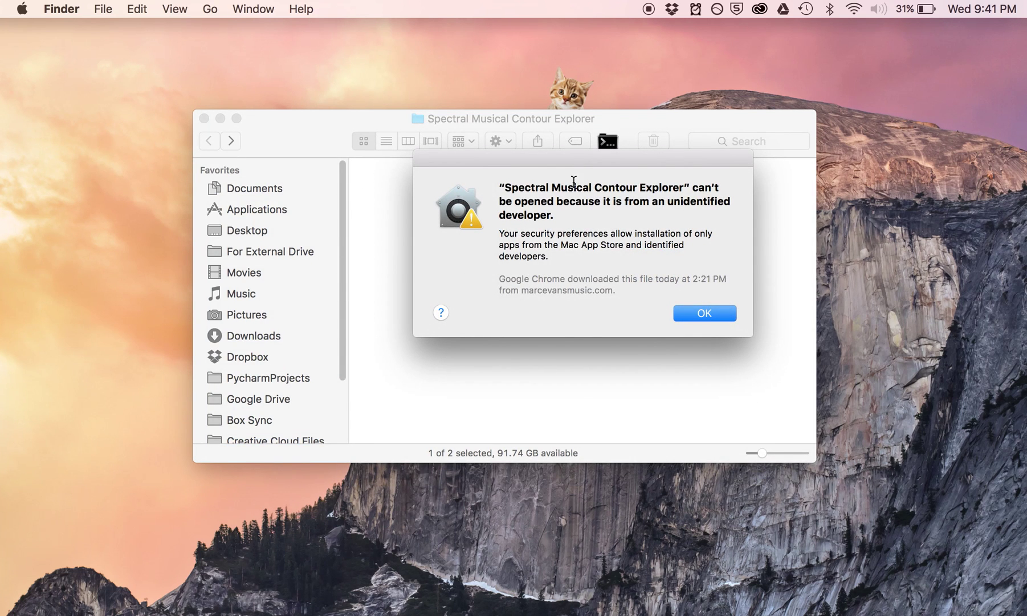
{"action": "left_click_drag", "start_coordinate": [586, 166], "coordinate": [525, 186]}
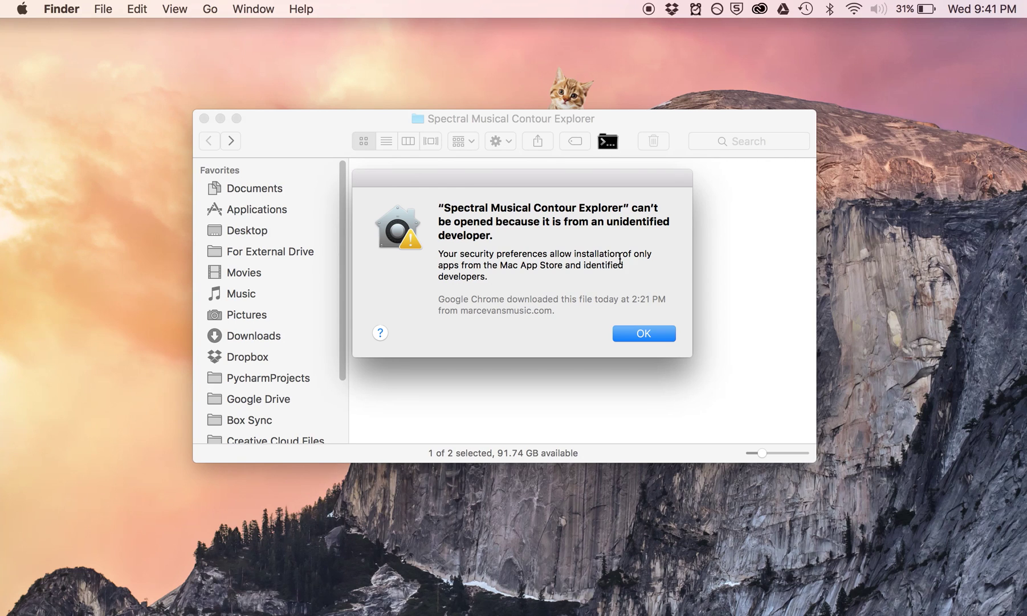
{"action": "left_click", "coordinate": [652, 332]}
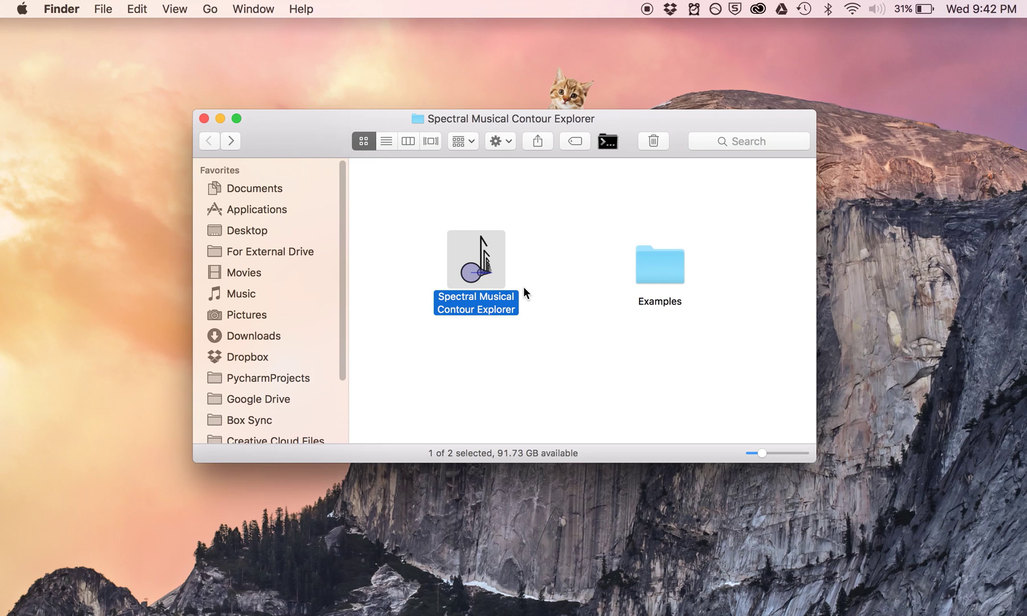
{"action": "right_click", "coordinate": [478, 279]}
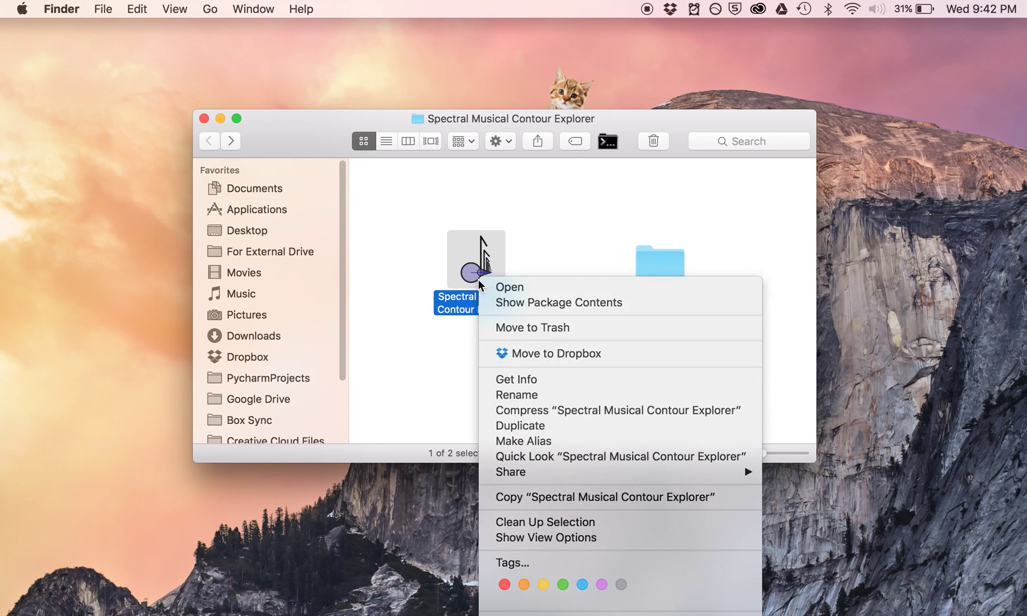
{"action": "left_click", "coordinate": [509, 288]}
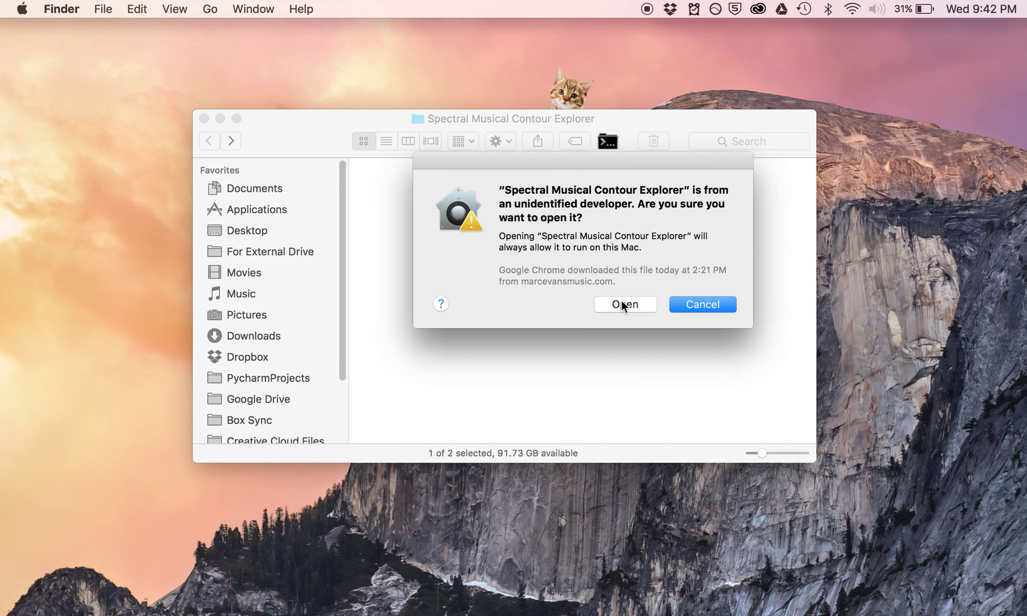
{"action": "left_click", "coordinate": [622, 304]}
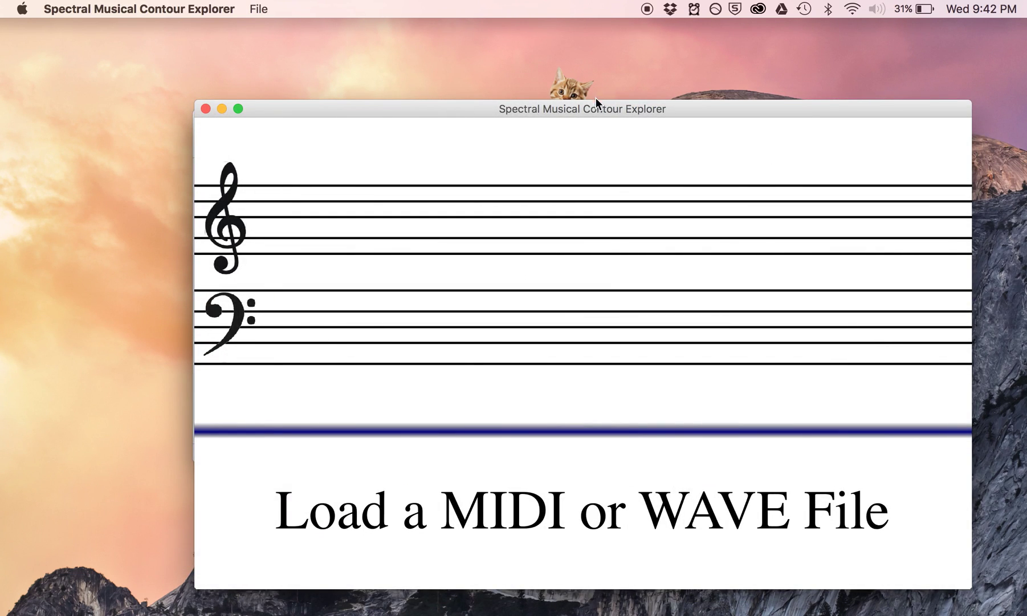
{"action": "left_click_drag", "start_coordinate": [594, 101], "coordinate": [539, 73]}
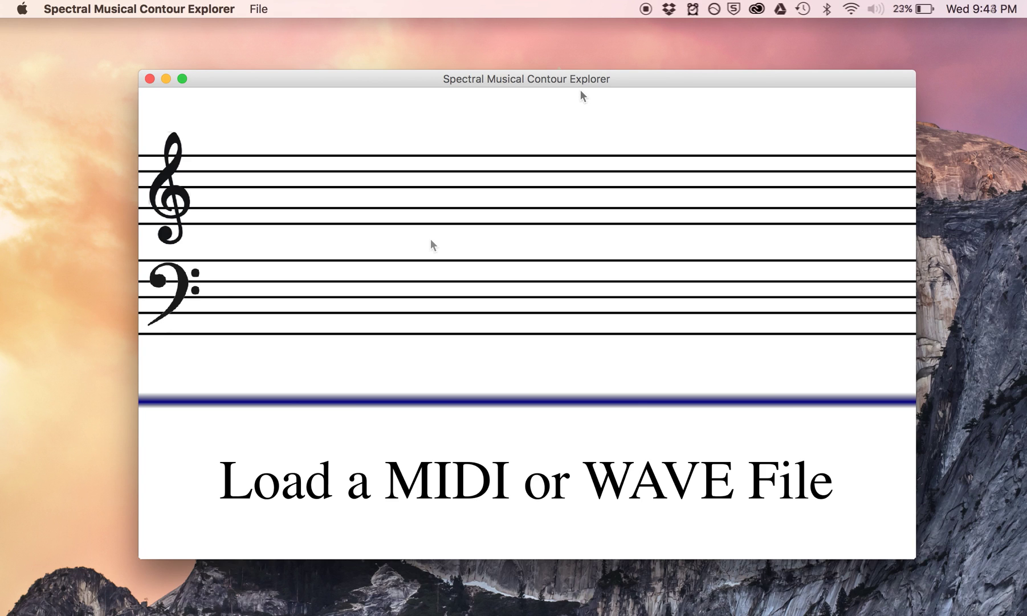
Step: Load Examples/TrumpetWaveform.wav as a WAVE file, accepting the default 94 bins
{"action": "left_click", "coordinate": [278, 10]}
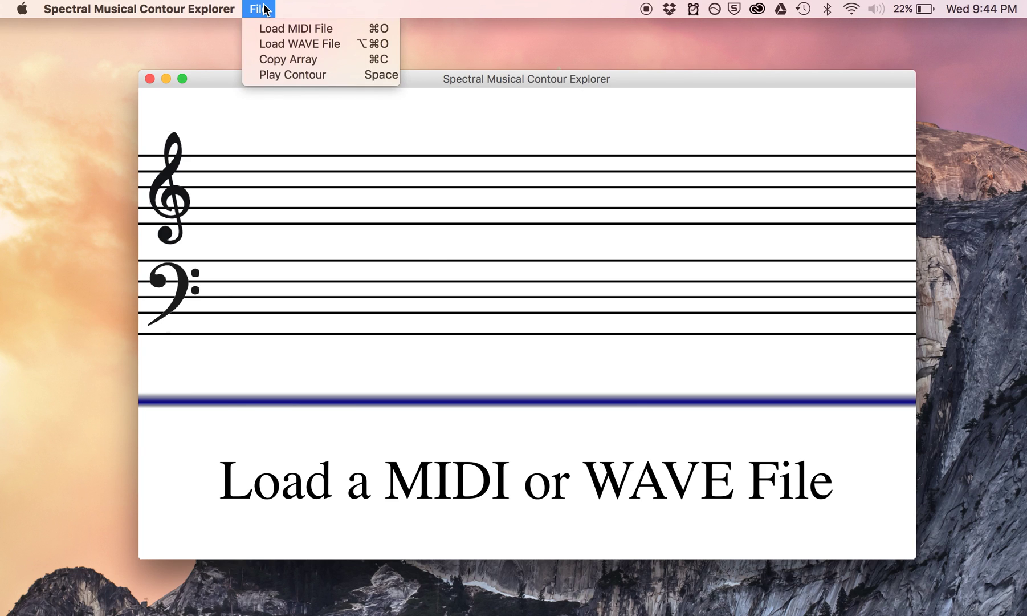
{"action": "left_click", "coordinate": [287, 40]}
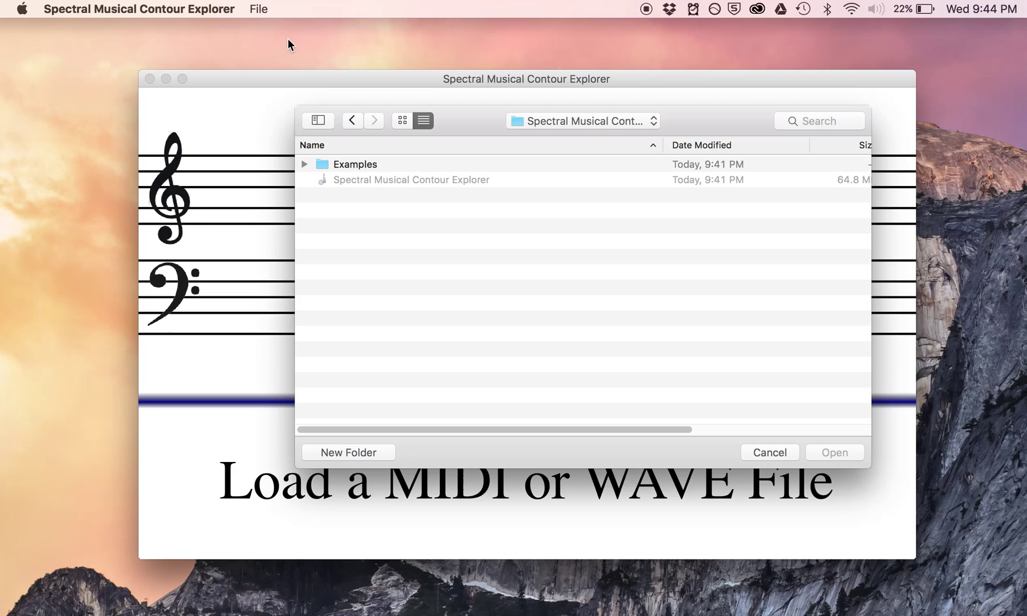
{"action": "left_click", "coordinate": [337, 164]}
{"action": "double_click", "coordinate": [337, 163]}
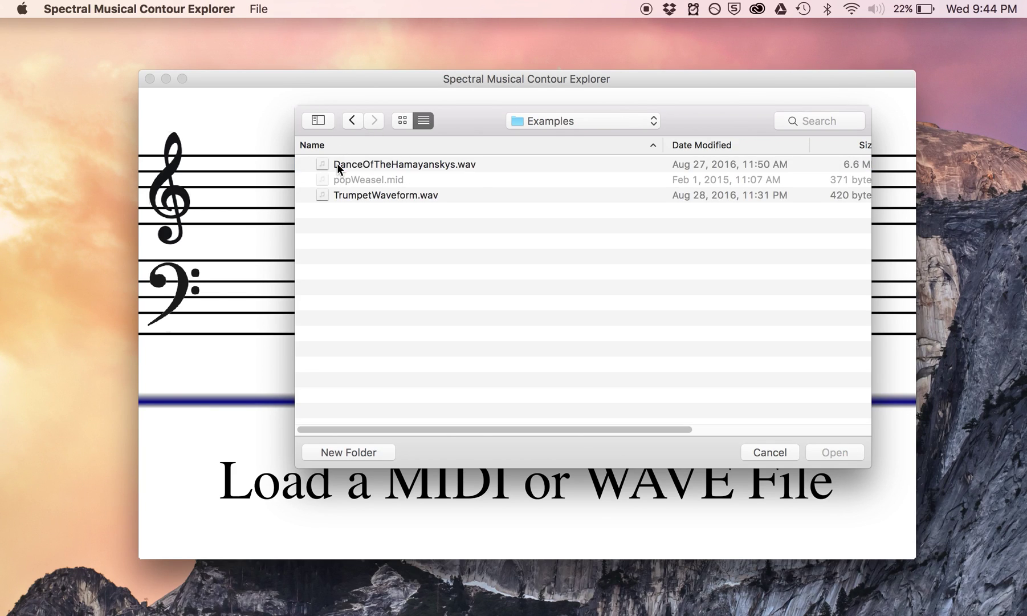
{"action": "double_click", "coordinate": [405, 195]}
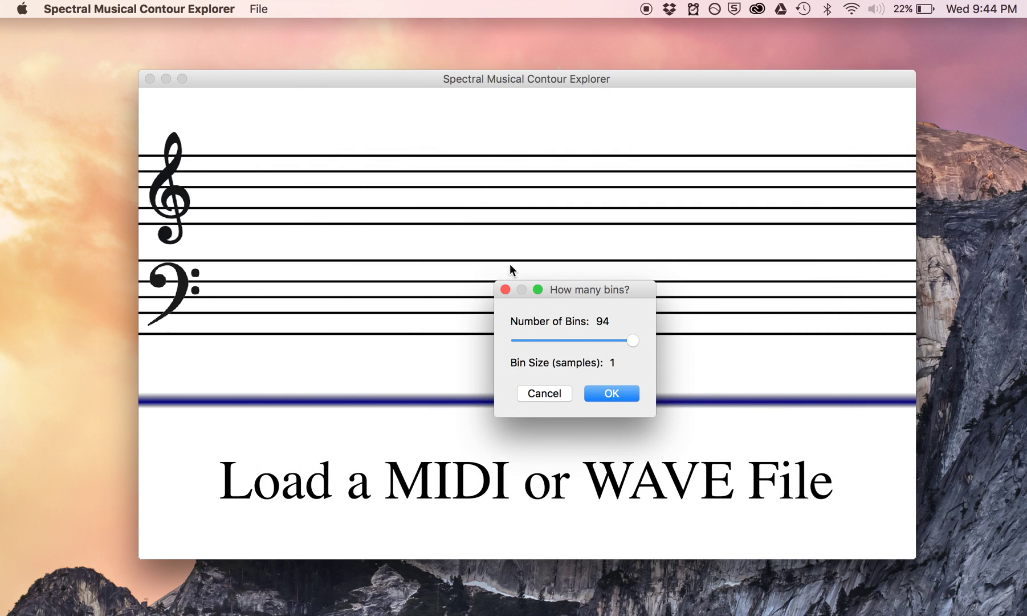
{"action": "left_click_drag", "start_coordinate": [563, 292], "coordinate": [469, 239]}
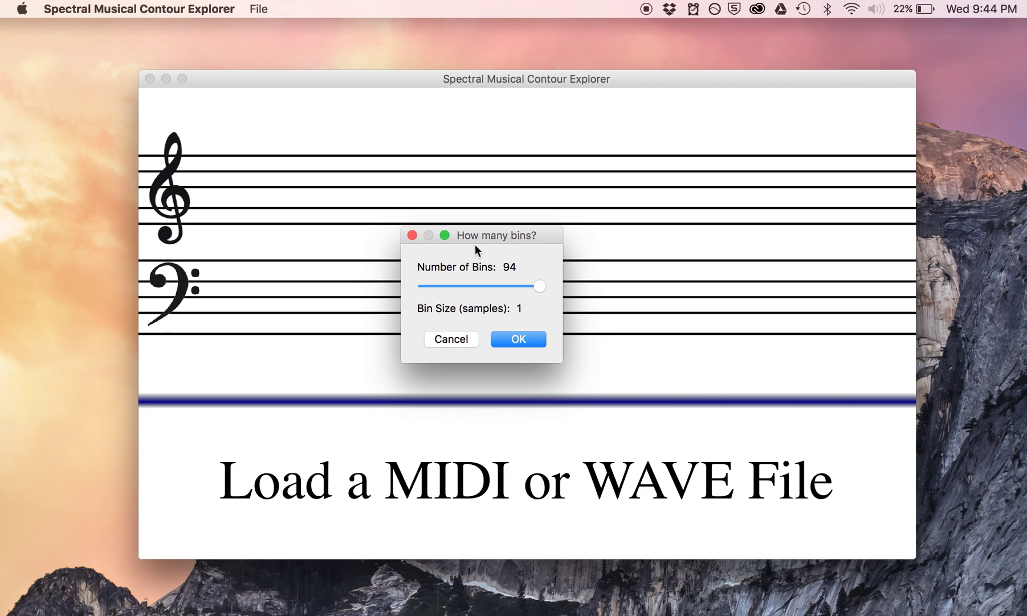
{"action": "left_click", "coordinate": [517, 340]}
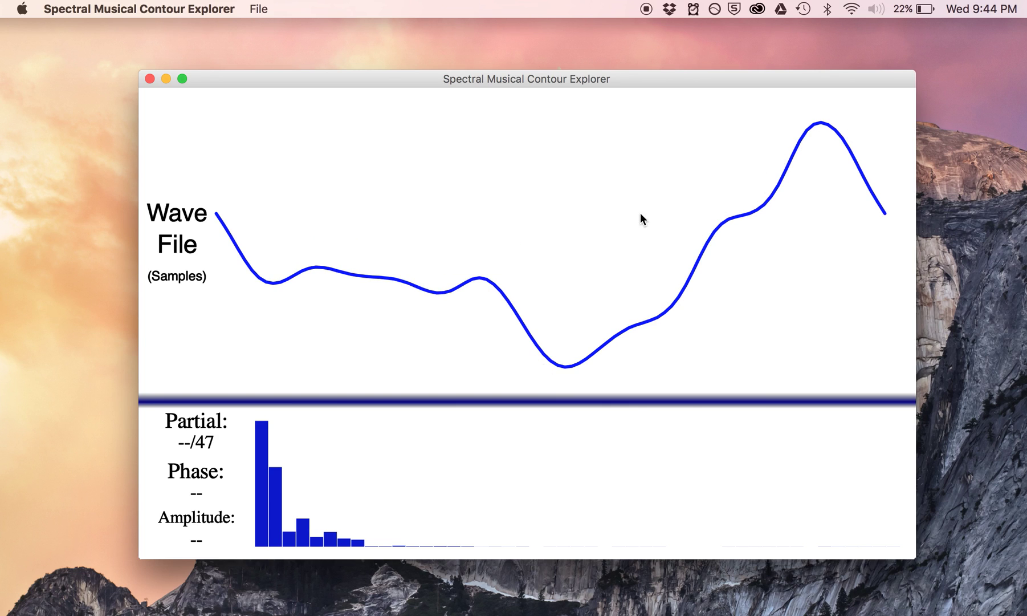
{"action": "left_click", "coordinate": [261, 8]}
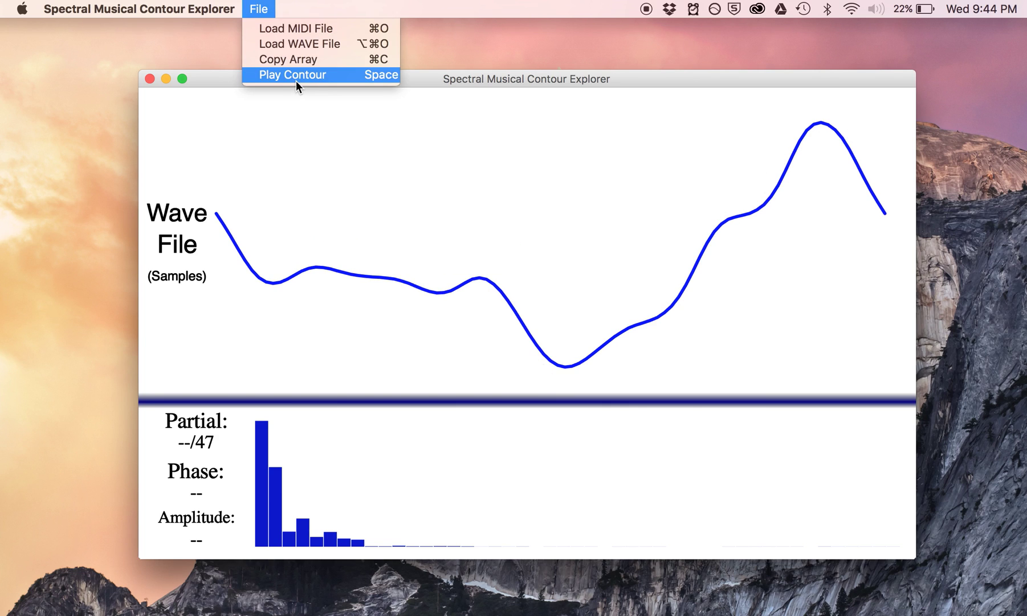
{"action": "left_click", "coordinate": [392, 75]}
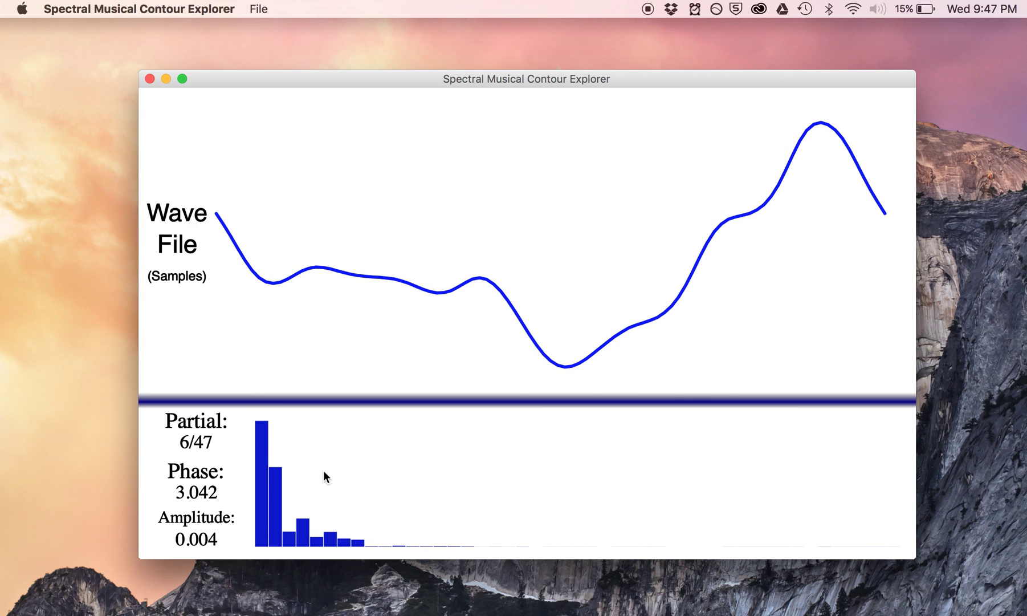
Step: Switch off partials 1–4 and all remaining bars, try partial 1 alone, then keep only partial 2
{"action": "left_click", "coordinate": [261, 455]}
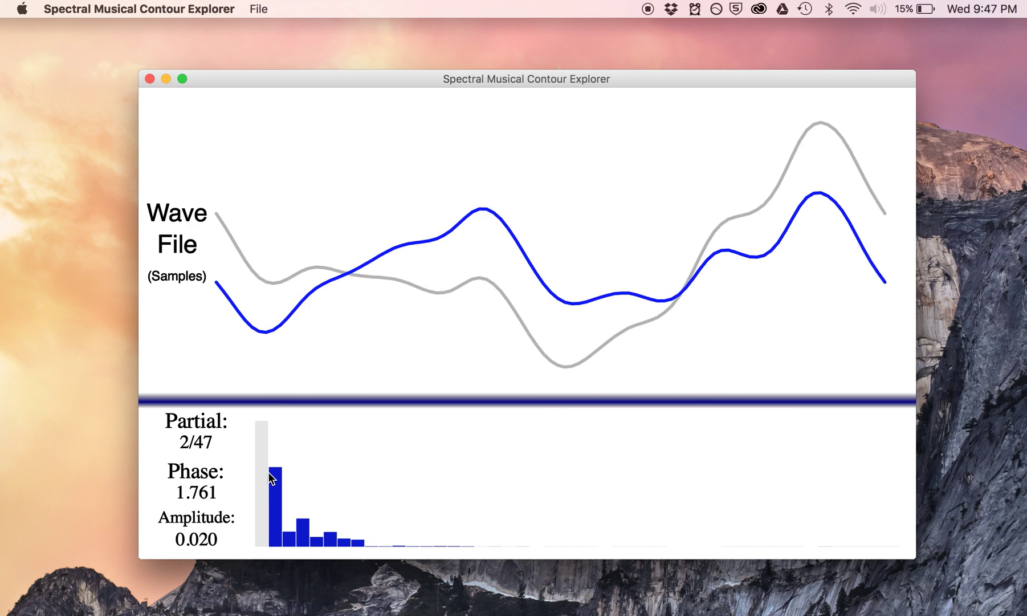
{"action": "left_click", "coordinate": [269, 472]}
{"action": "left_click", "coordinate": [288, 514]}
{"action": "left_click", "coordinate": [306, 511]}
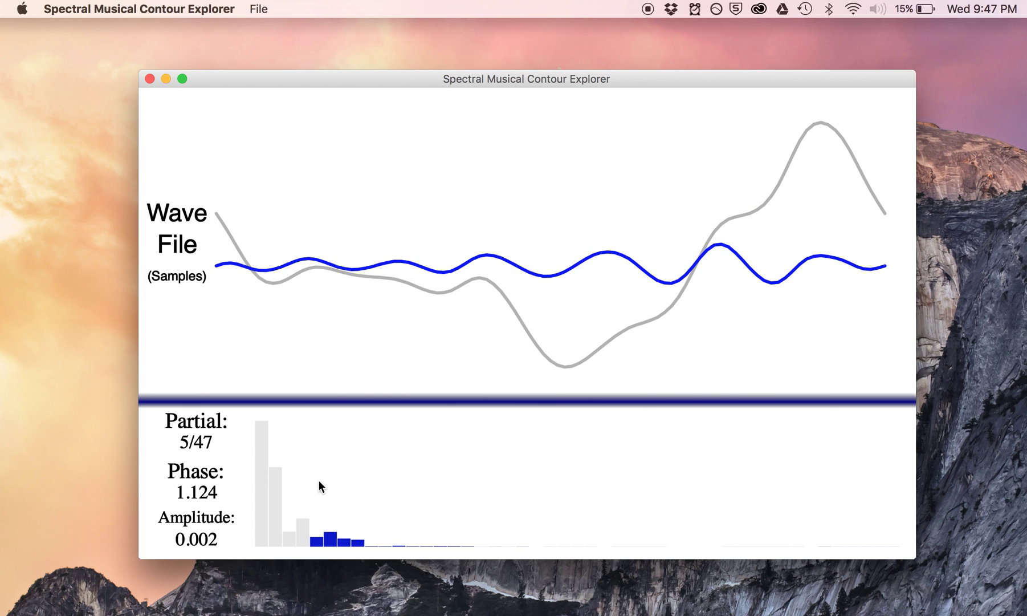
{"action": "left_click_drag", "start_coordinate": [316, 480], "coordinate": [955, 485]}
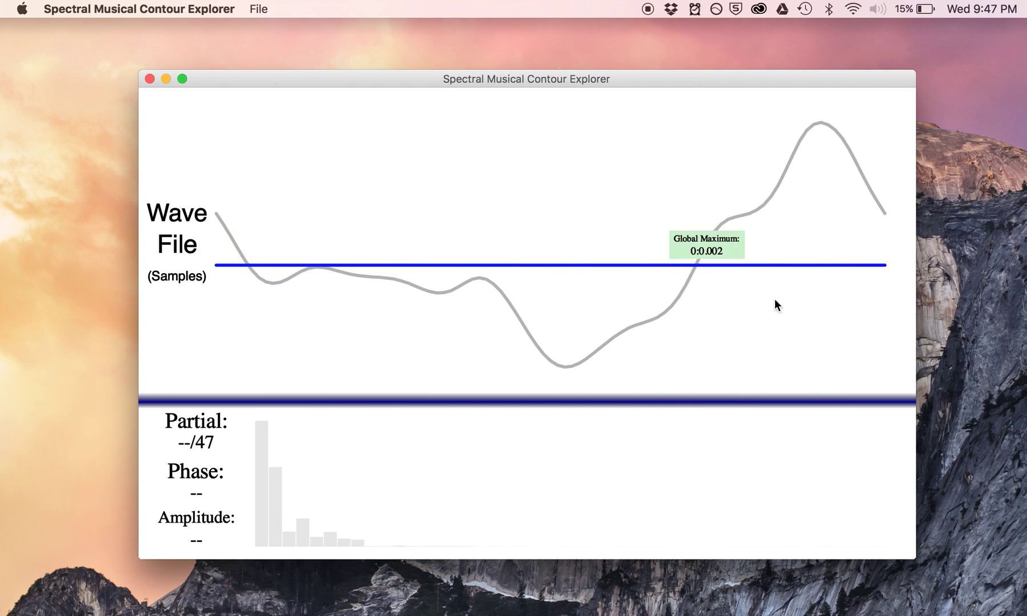
{"action": "left_click", "coordinate": [259, 464]}
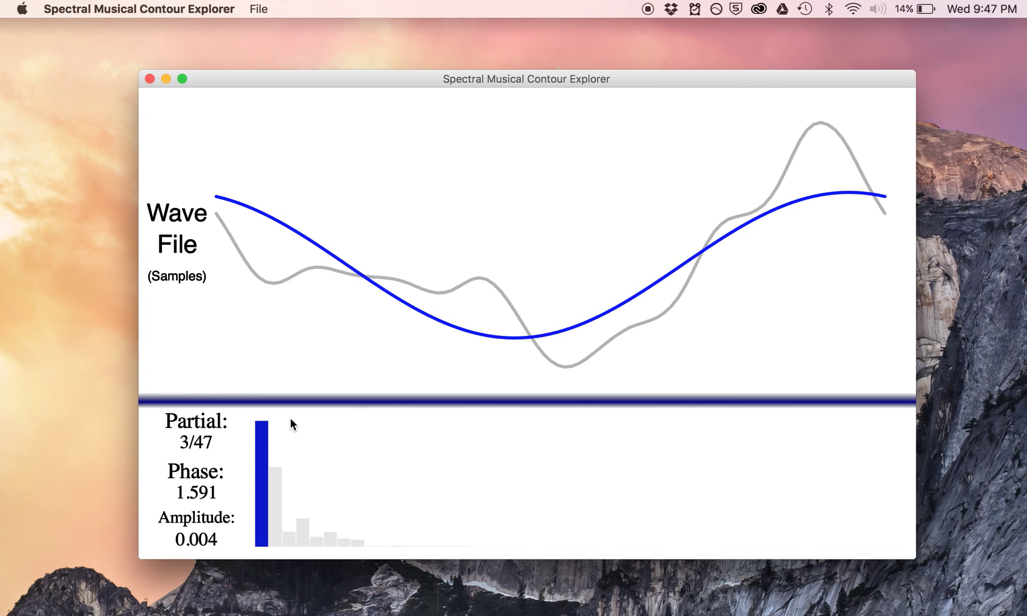
{"action": "left_click", "coordinate": [259, 428]}
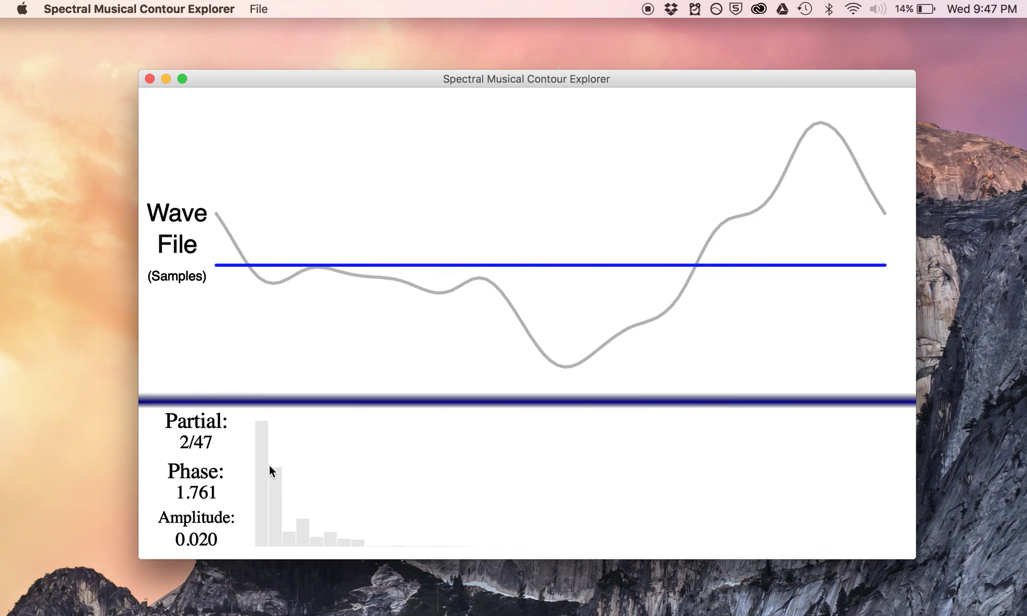
{"action": "left_click", "coordinate": [275, 481]}
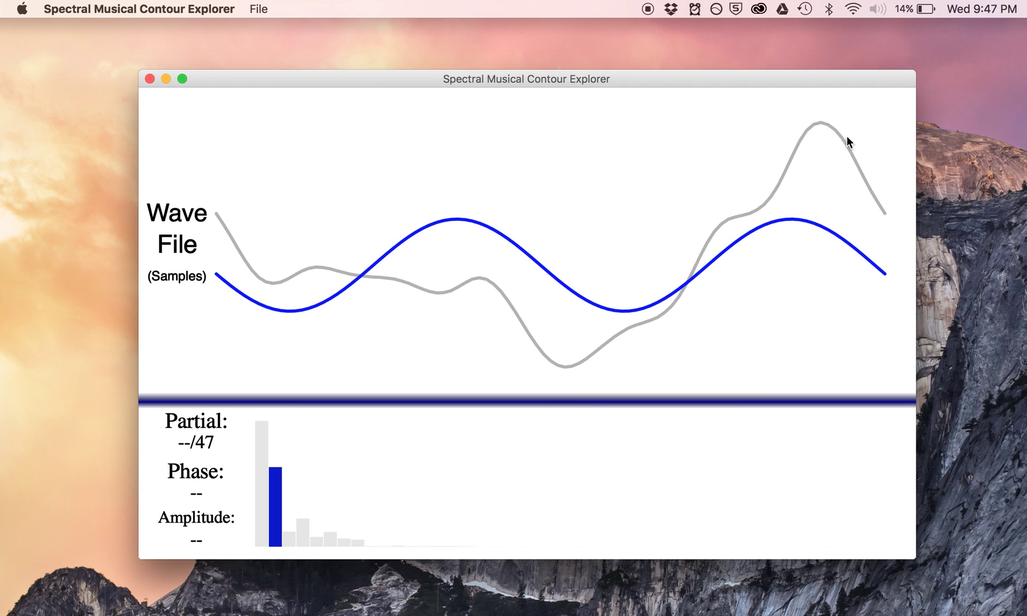
Step: Add partials 1, 4, 6, 5, 3, 7 and 8 to the contour alongside partial 2
{"action": "left_click", "coordinate": [264, 452]}
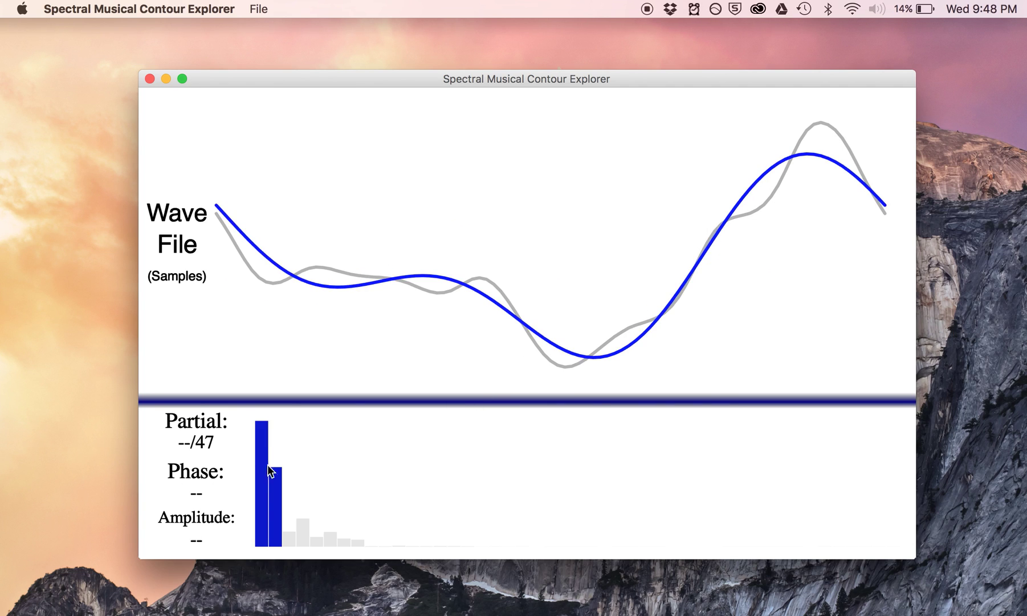
{"action": "left_click", "coordinate": [300, 519]}
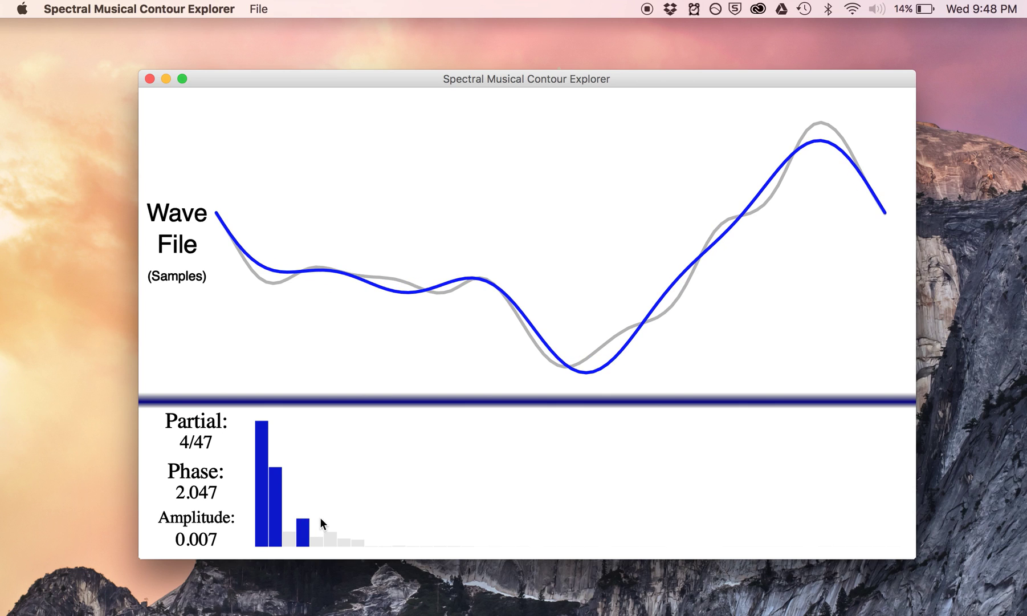
{"action": "left_click", "coordinate": [328, 520]}
{"action": "left_click", "coordinate": [317, 529]}
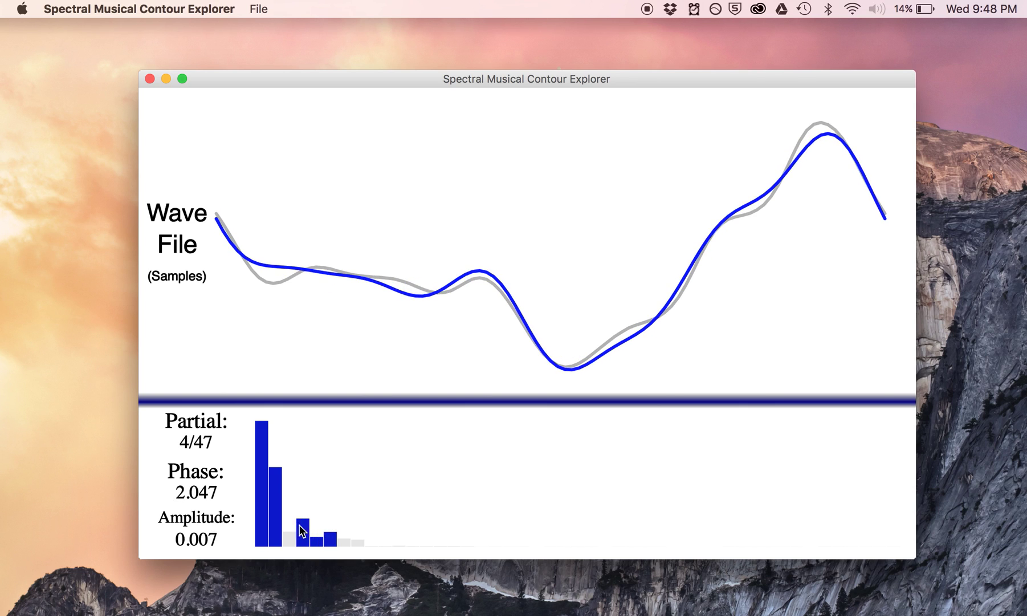
{"action": "left_click", "coordinate": [288, 526]}
{"action": "left_click", "coordinate": [341, 525]}
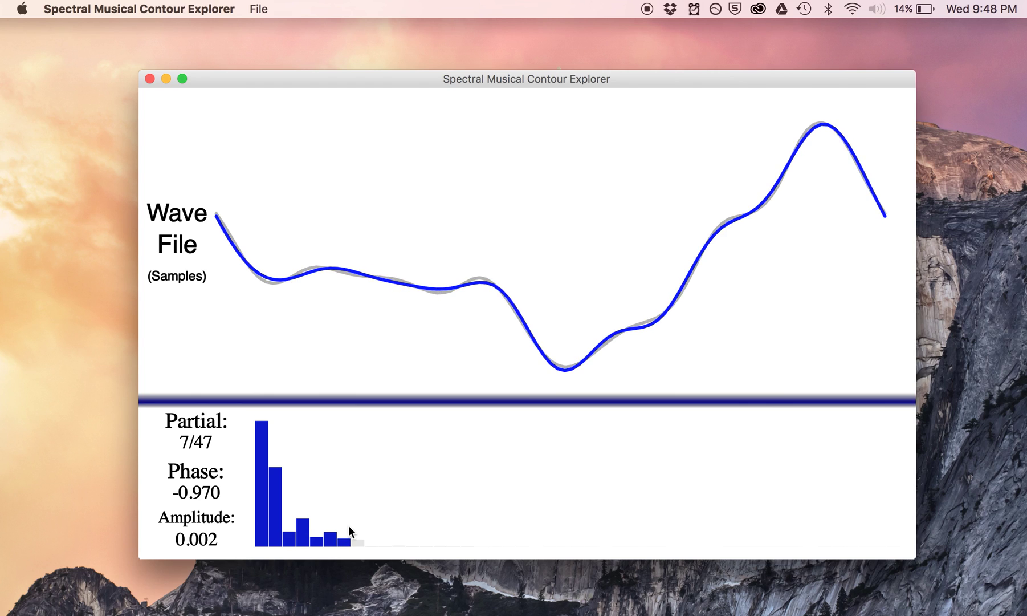
{"action": "left_click", "coordinate": [353, 525]}
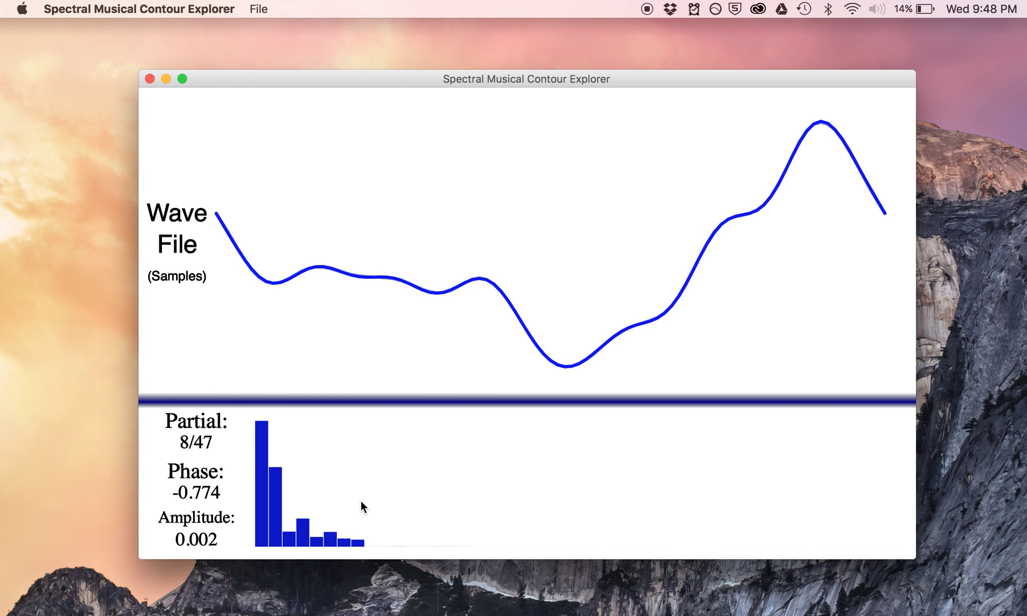
Step: Remove partials 8 and 1, then re-enable partials 2, 4, 6, 3, 5 and 1
{"action": "left_click", "coordinate": [359, 500]}
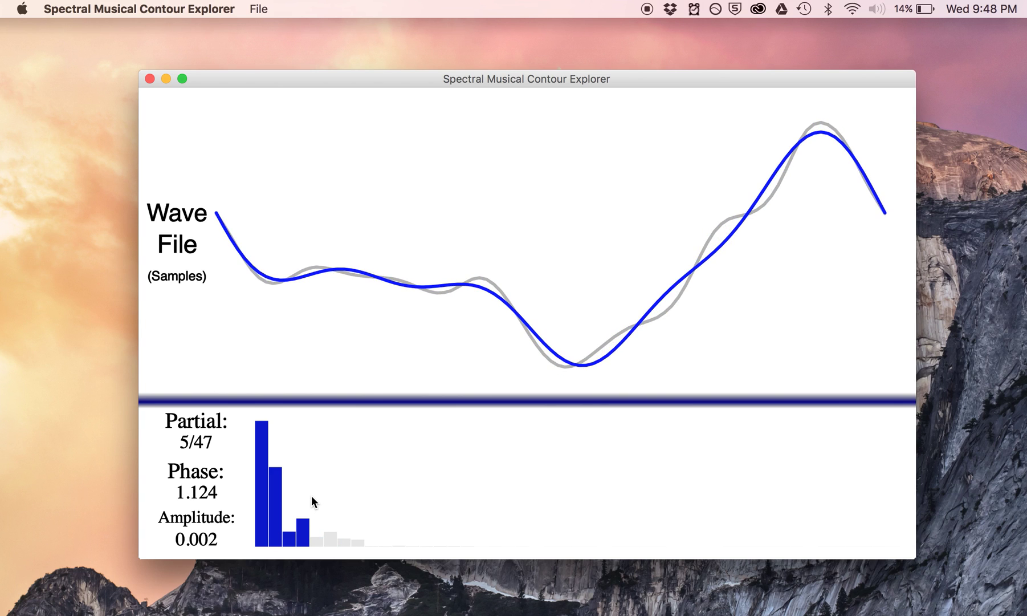
{"action": "left_click", "coordinate": [262, 480]}
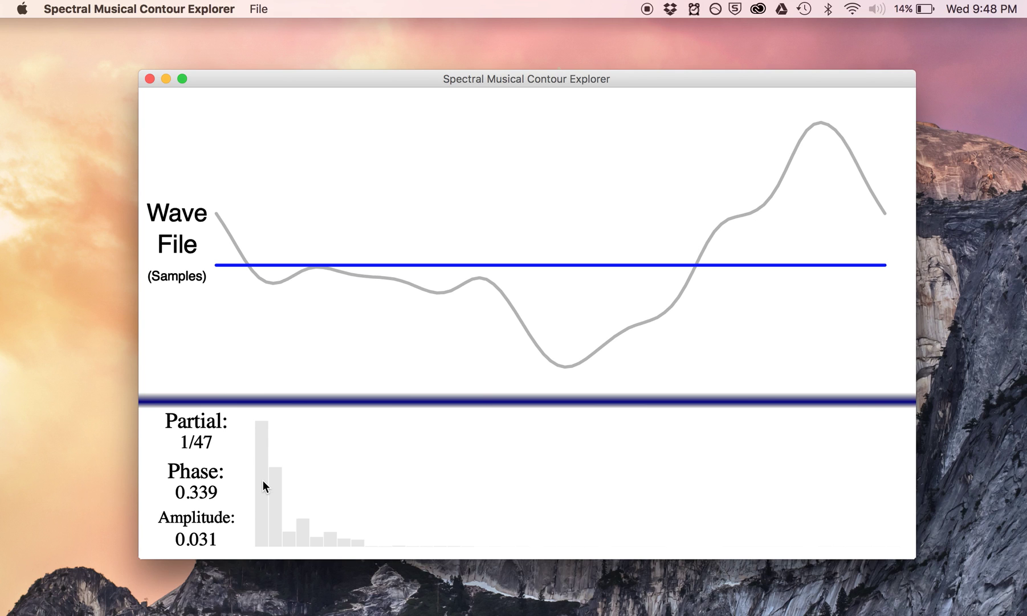
{"action": "left_click", "coordinate": [274, 484]}
{"action": "left_click", "coordinate": [302, 520]}
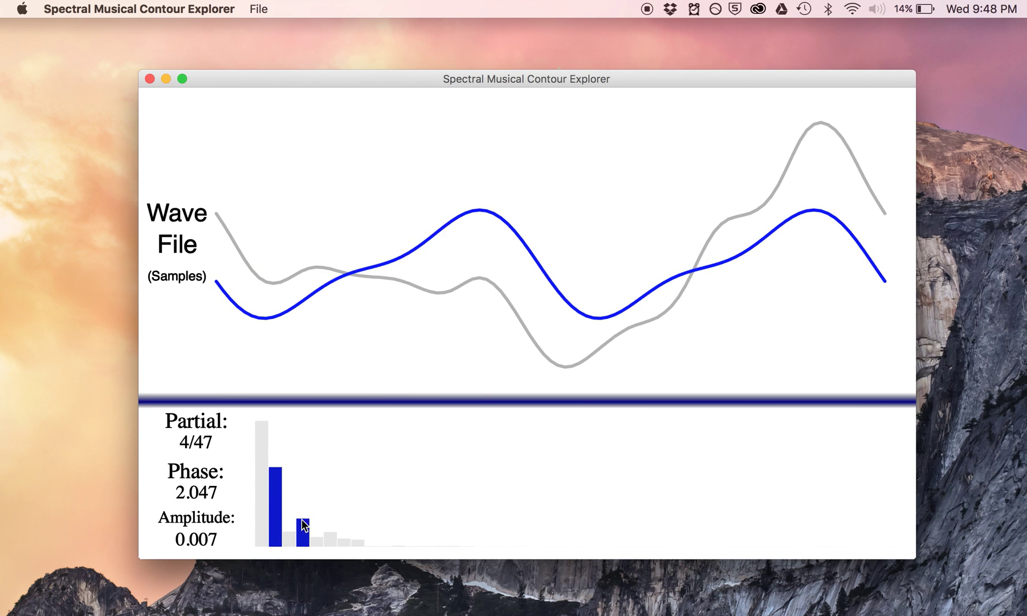
{"action": "left_click", "coordinate": [326, 534]}
{"action": "left_click", "coordinate": [292, 536]}
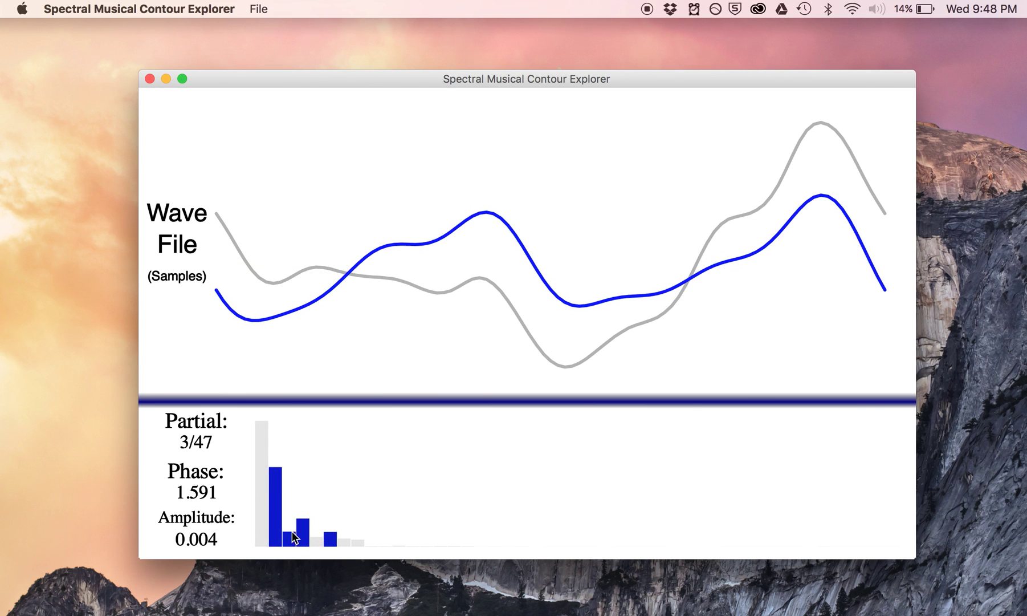
{"action": "left_click", "coordinate": [313, 535]}
{"action": "left_click", "coordinate": [262, 473]}
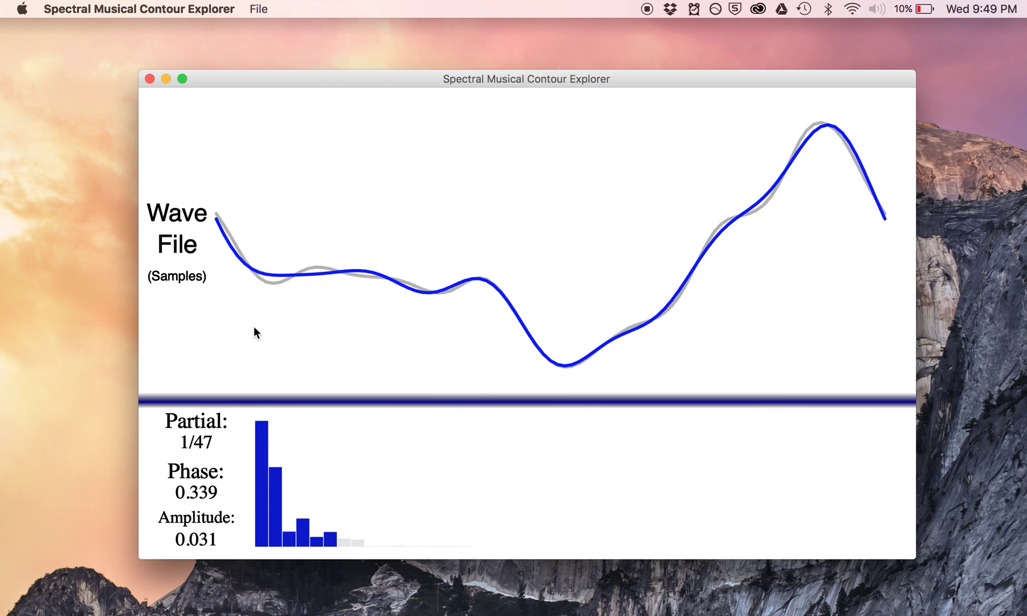
{"action": "left_click", "coordinate": [252, 6]}
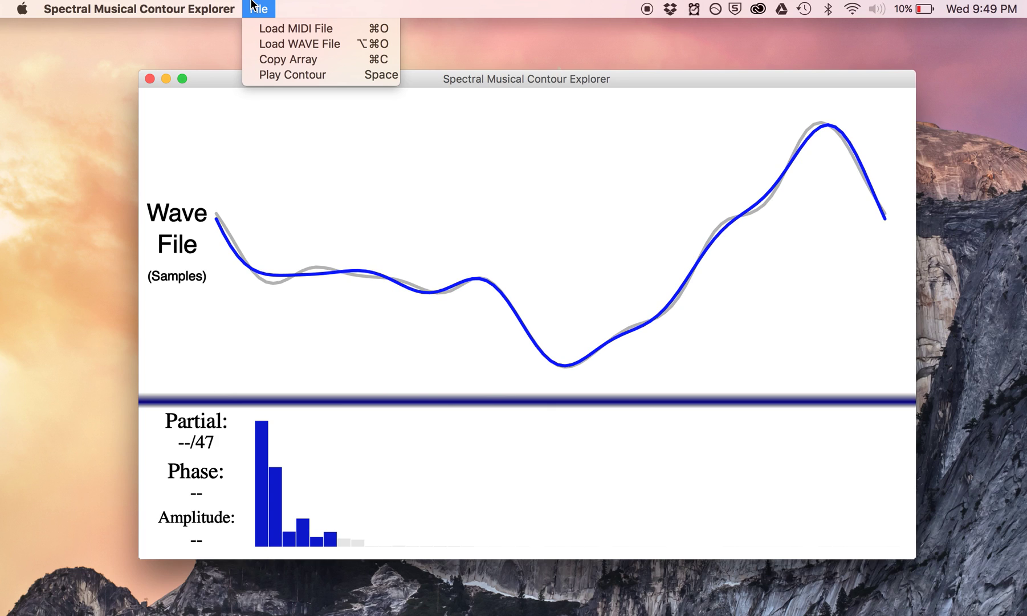
Step: Load Examples/popWeasel.mid as a MIDI file with a 0.500 sample length
{"action": "left_click", "coordinate": [268, 29]}
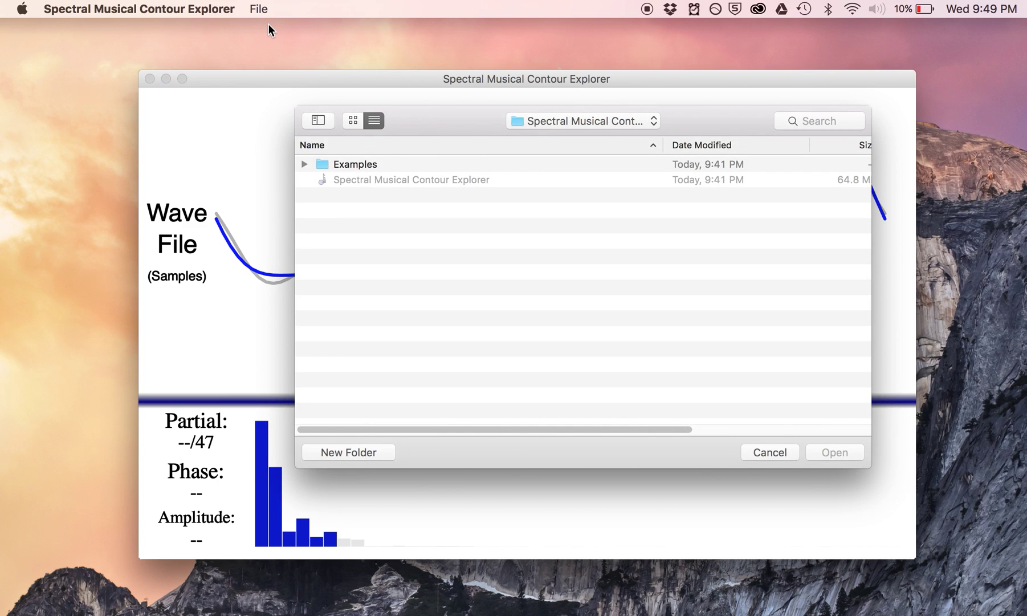
{"action": "double_click", "coordinate": [330, 164]}
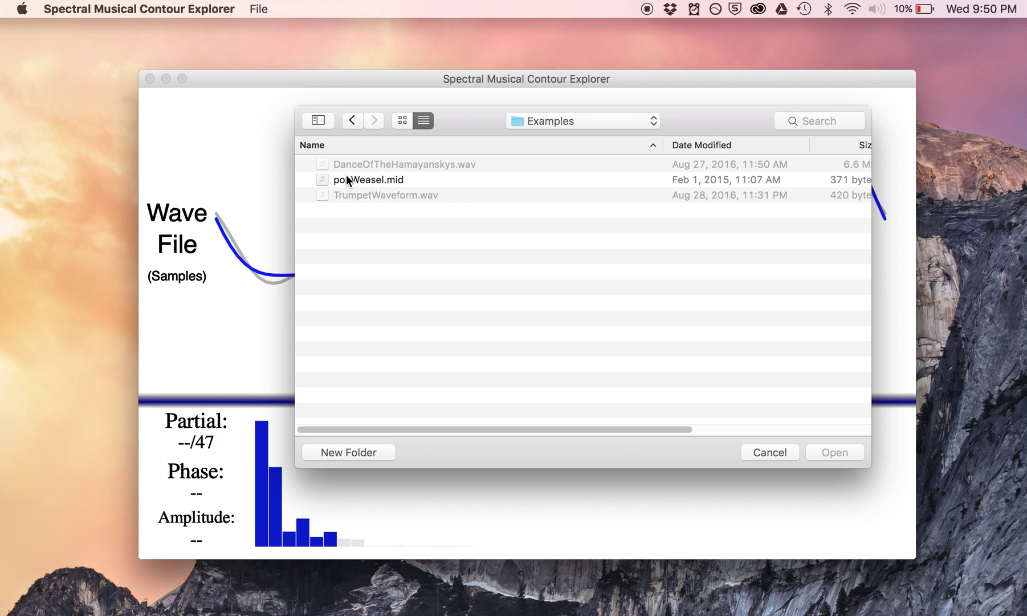
{"action": "double_click", "coordinate": [394, 179]}
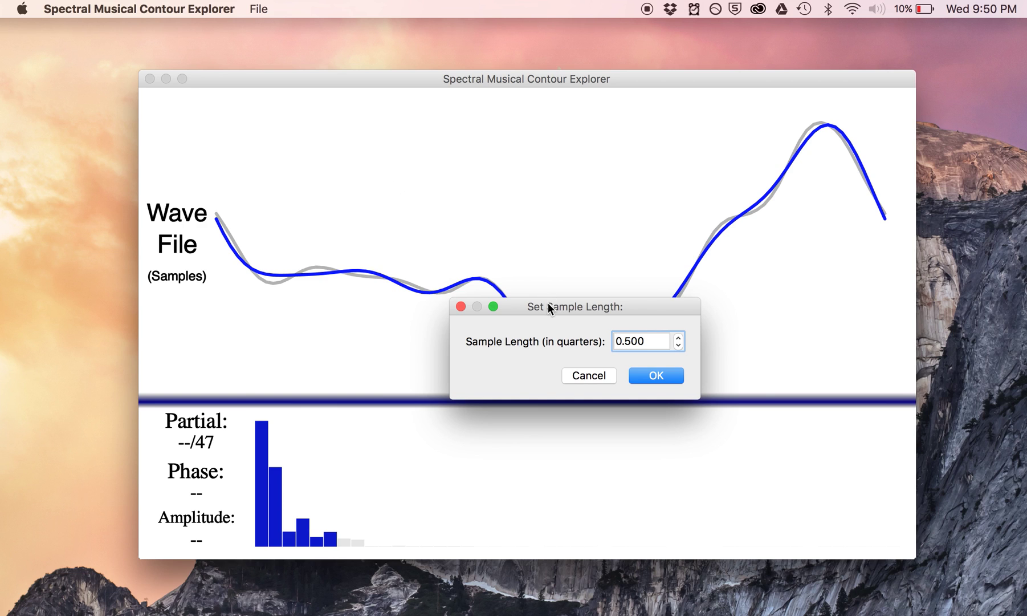
{"action": "left_click_drag", "start_coordinate": [549, 304], "coordinate": [446, 232]}
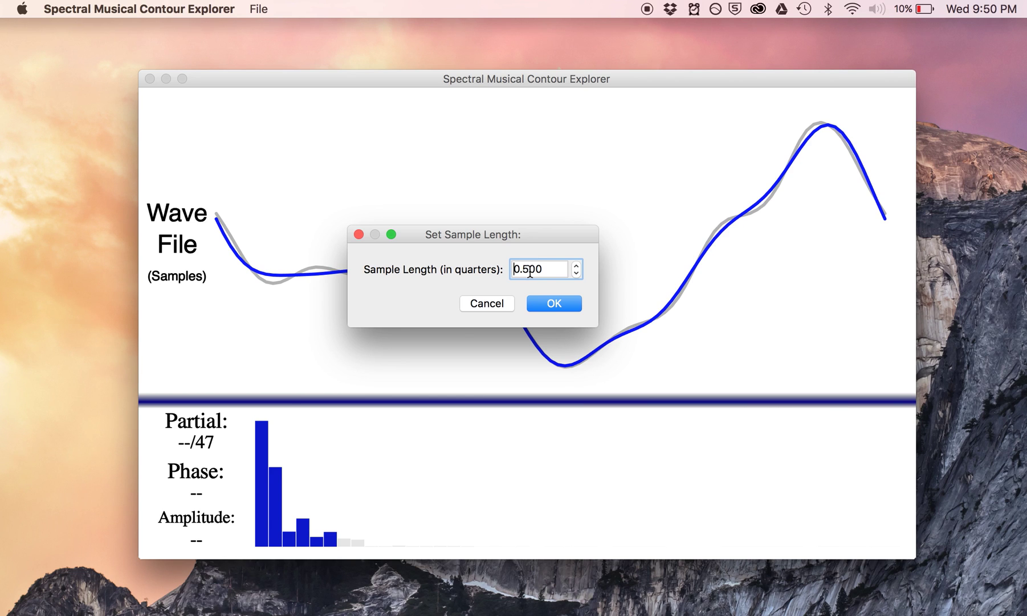
{"action": "left_click", "coordinate": [546, 299]}
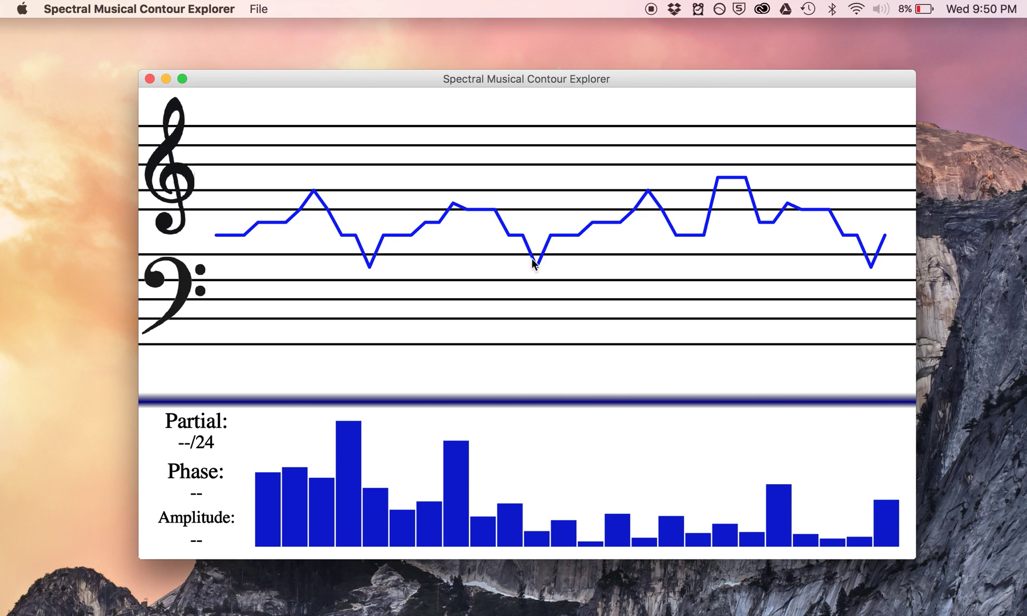
Step: Play the contour at 60 BPM with interpolation power 50.00, then stop it with Space
{"action": "left_click", "coordinate": [263, 7]}
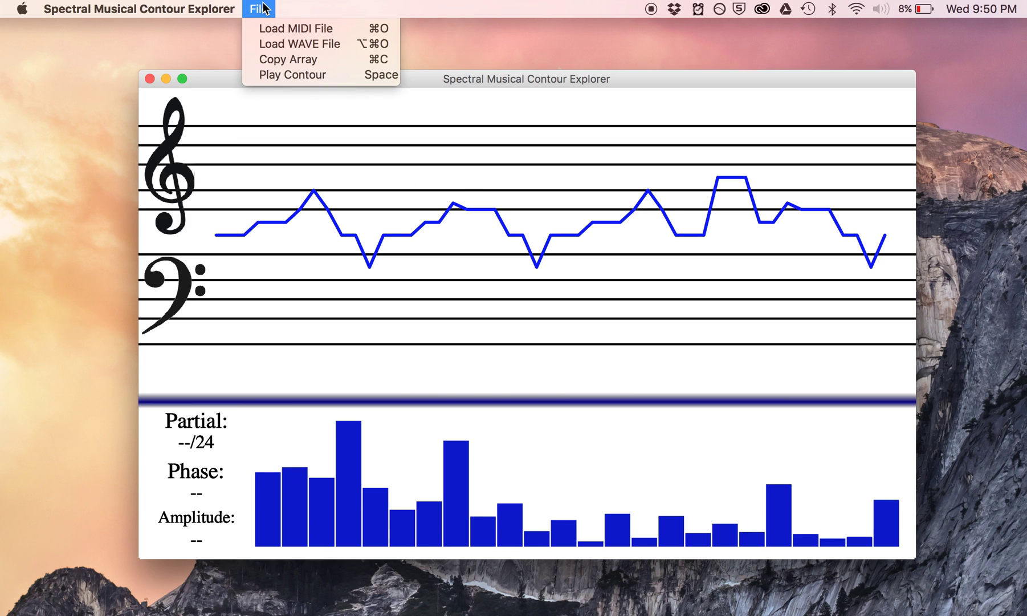
{"action": "left_click", "coordinate": [269, 77]}
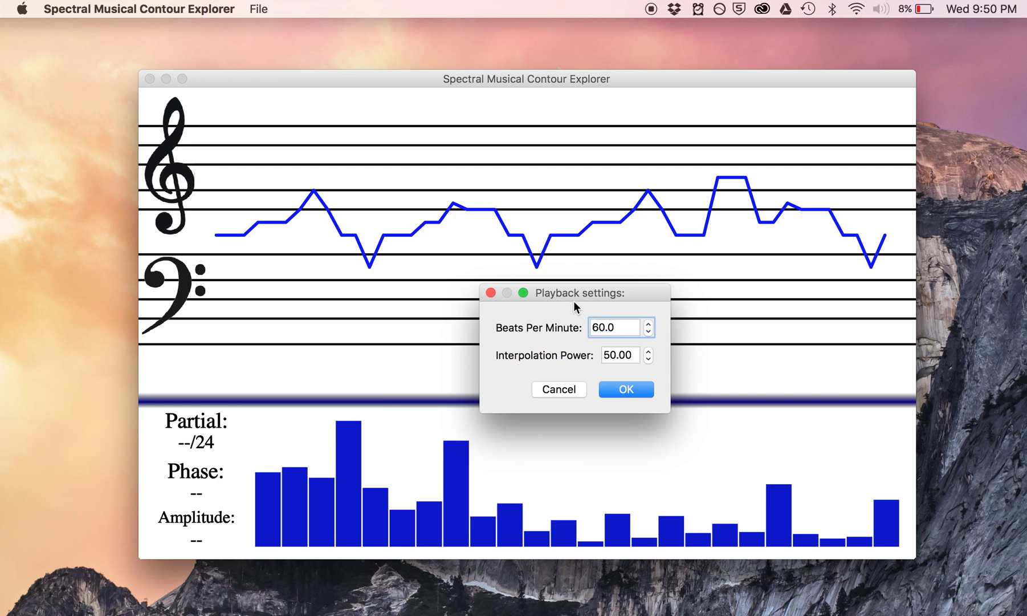
{"action": "left_click_drag", "start_coordinate": [573, 298], "coordinate": [515, 267]}
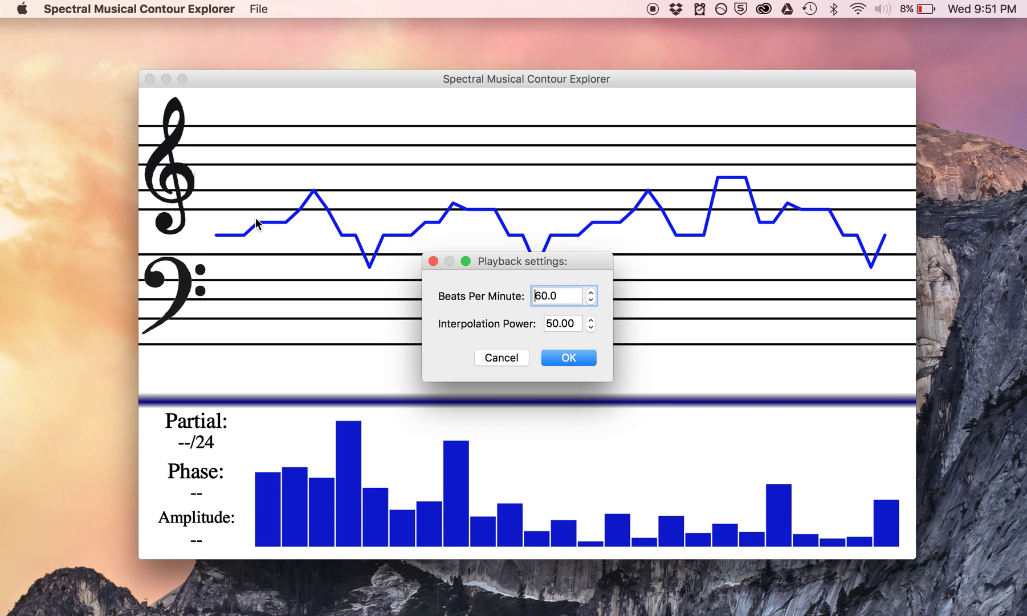
{"action": "left_click", "coordinate": [553, 357]}
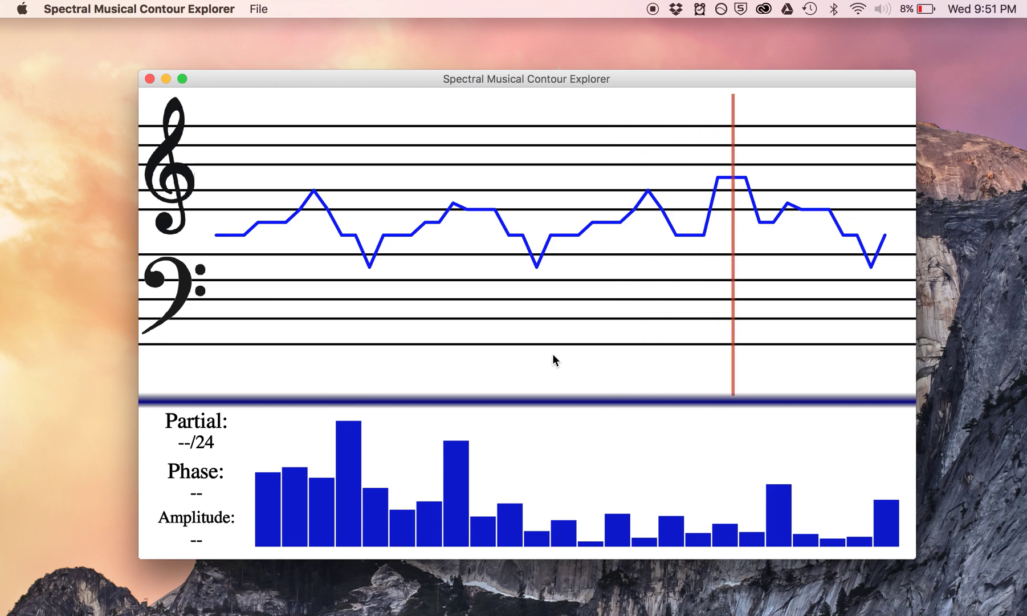
{"action": "key", "text": "space"}
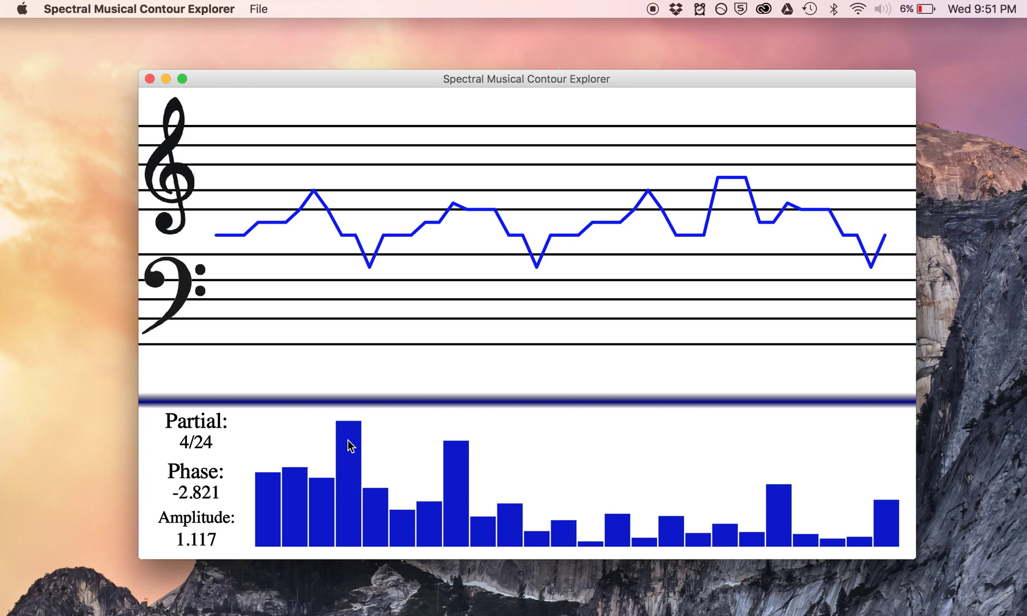
Step: Deselect partials 3, 2, 1, 5 through 23, and 24, leaving partial 4 alone
{"action": "left_click", "coordinate": [321, 488]}
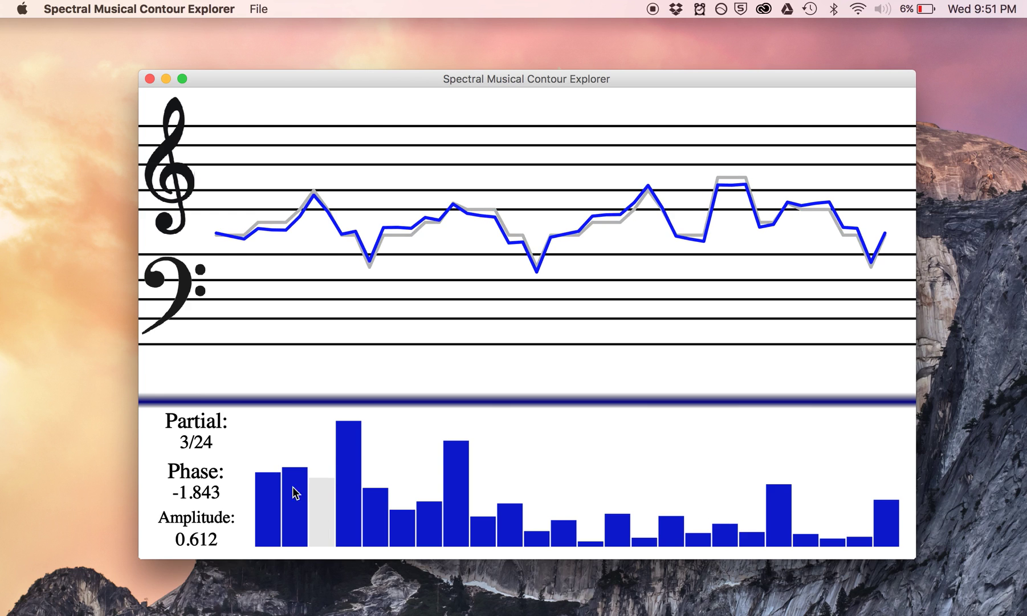
{"action": "left_click", "coordinate": [292, 486]}
{"action": "left_click", "coordinate": [273, 484]}
{"action": "left_click_drag", "start_coordinate": [397, 524], "coordinate": [870, 526]}
{"action": "left_click", "coordinate": [889, 524]}
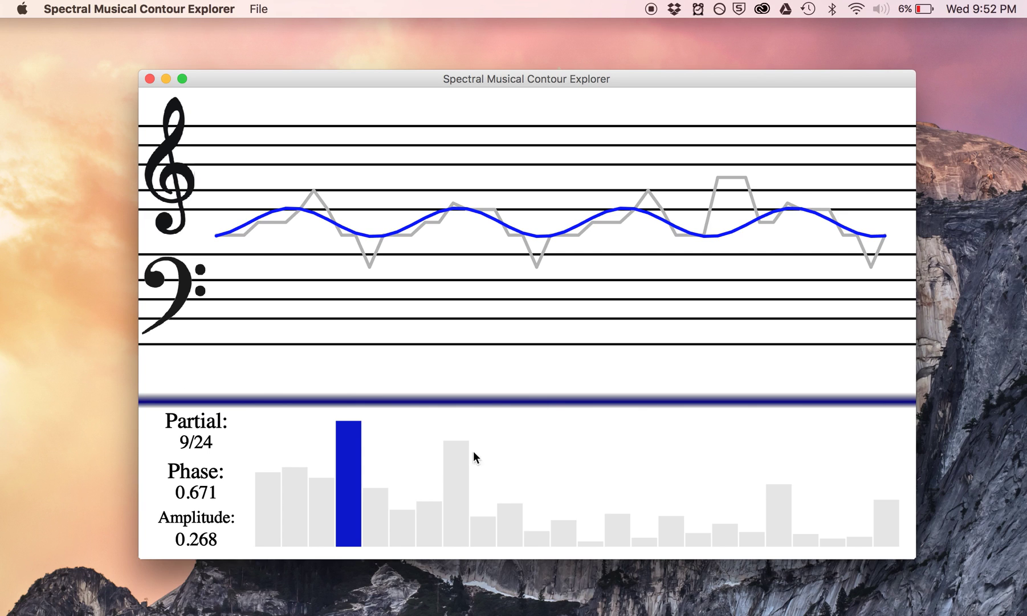
Step: Try partials 8, 2, 1 and 3 with partial 4, then clear them, keeping only partial 1
{"action": "left_click", "coordinate": [456, 463]}
{"action": "left_click", "coordinate": [295, 476]}
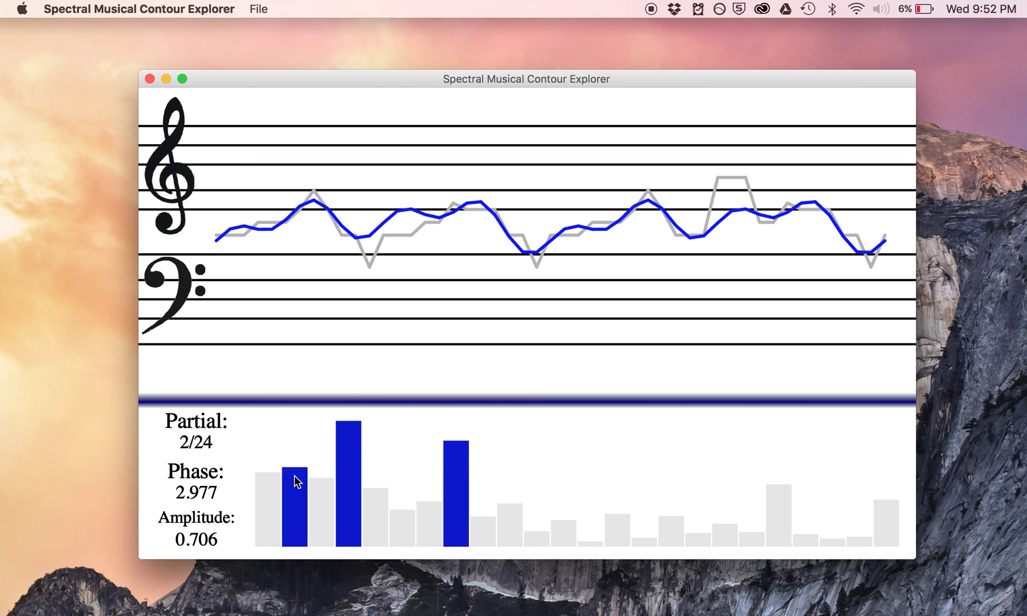
{"action": "left_click", "coordinate": [269, 481]}
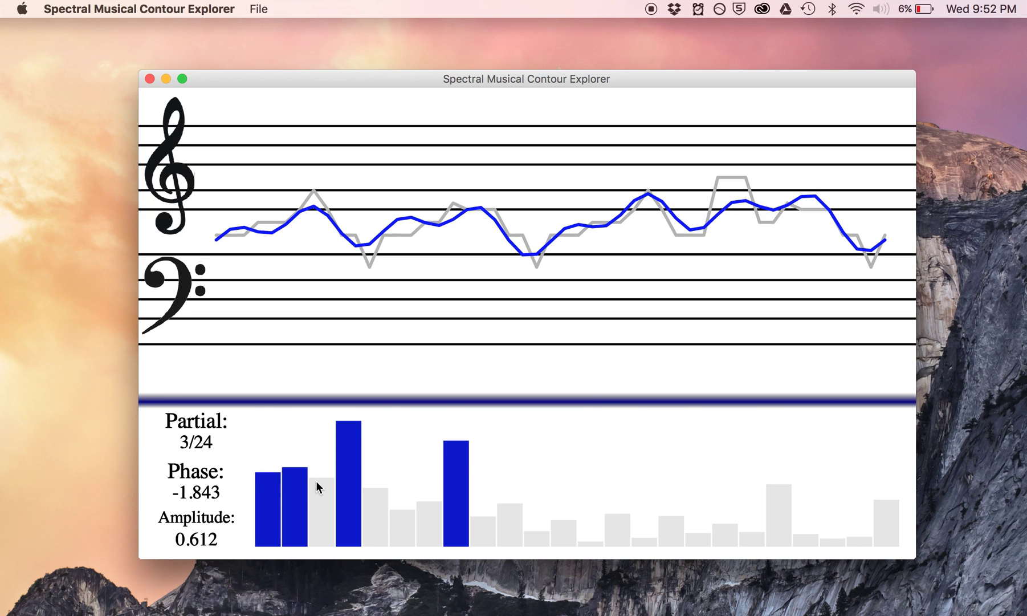
{"action": "left_click", "coordinate": [317, 483]}
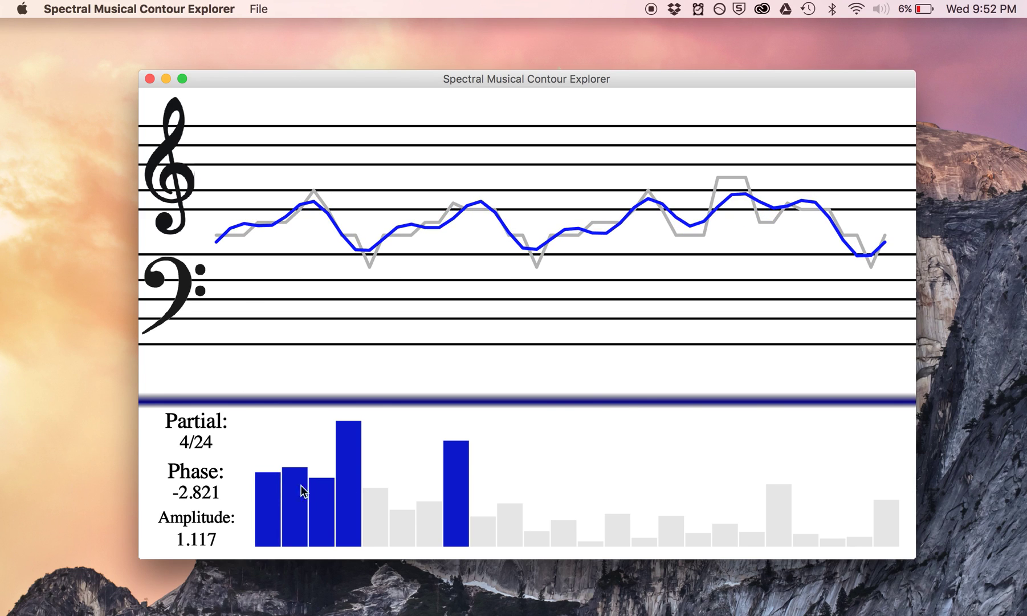
{"action": "left_click", "coordinate": [356, 474]}
{"action": "left_click", "coordinate": [456, 477]}
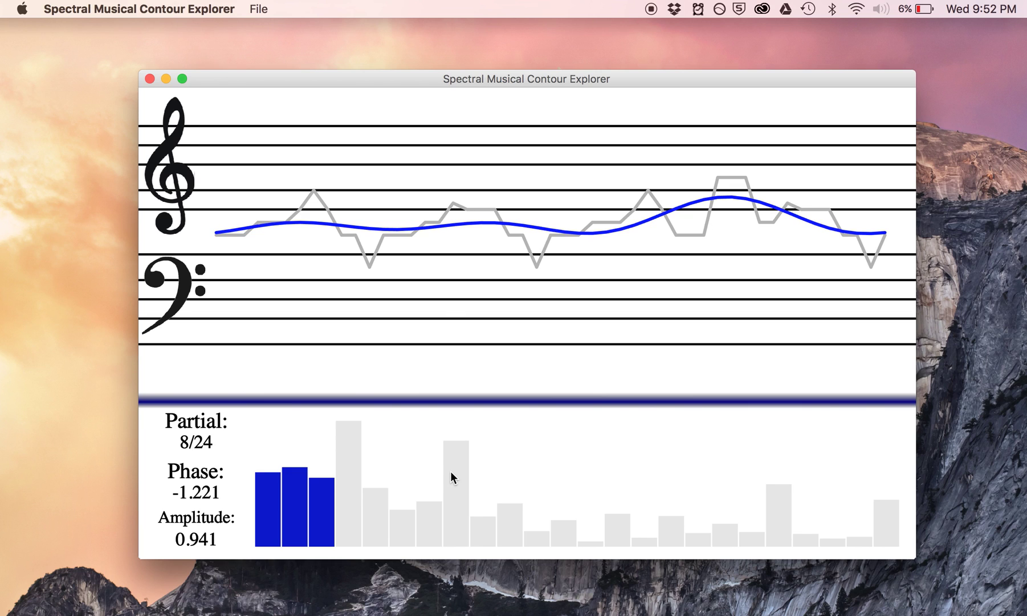
{"action": "left_click", "coordinate": [315, 499]}
{"action": "left_click", "coordinate": [293, 500]}
{"action": "left_click", "coordinate": [279, 499]}
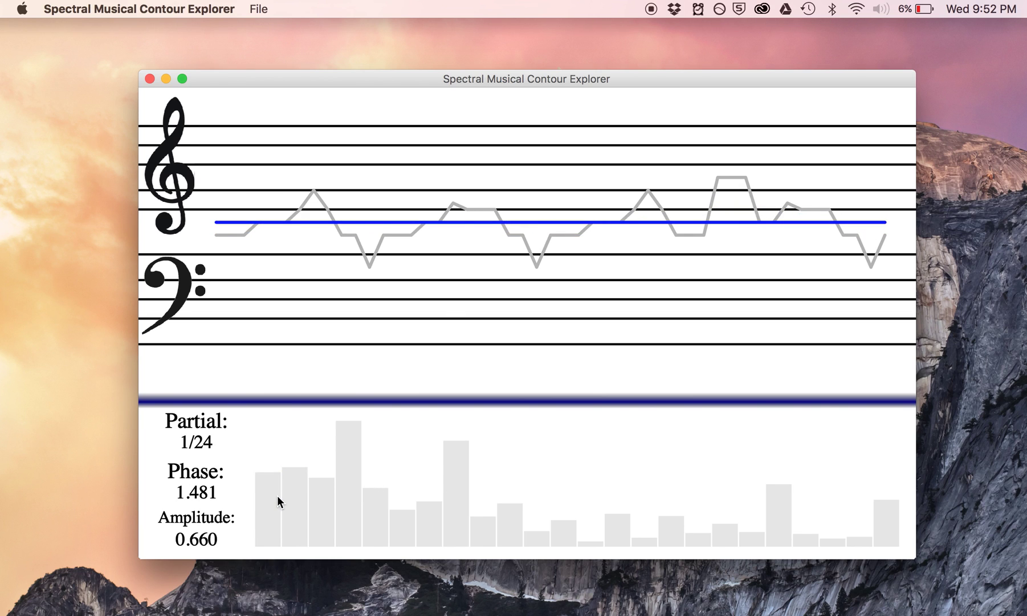
{"action": "left_click", "coordinate": [278, 500]}
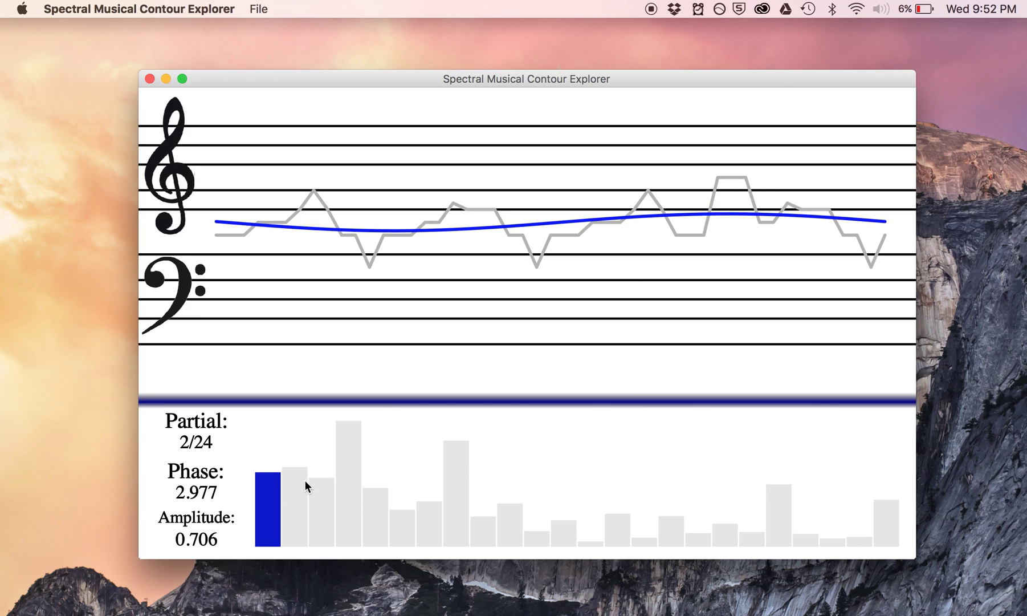
Step: Add partials 2, 3, 4, 8, 20, 24, 5, 7 and 10 to partial 1
{"action": "left_click", "coordinate": [302, 485]}
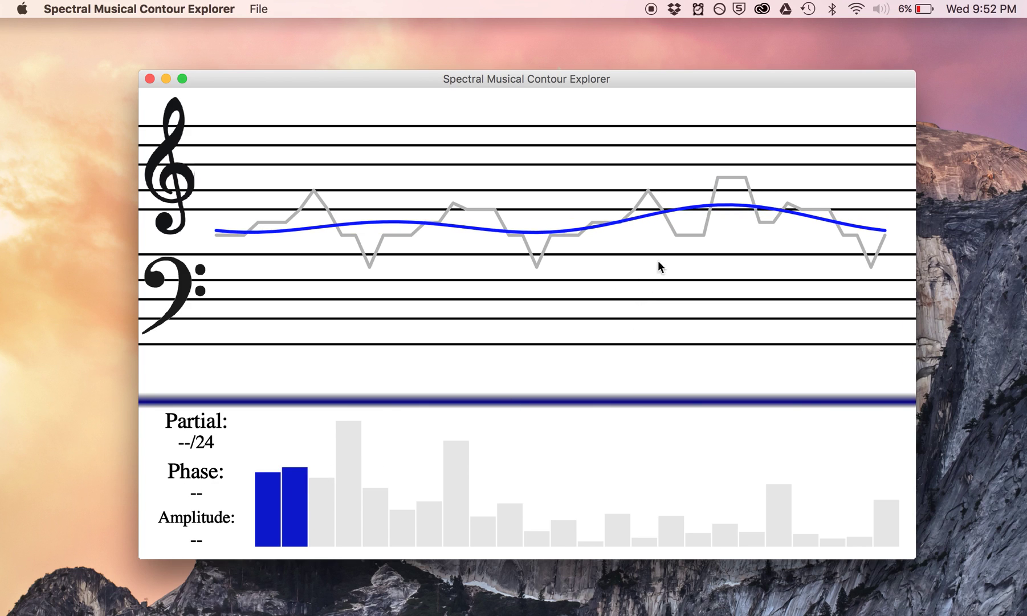
{"action": "left_click", "coordinate": [324, 501]}
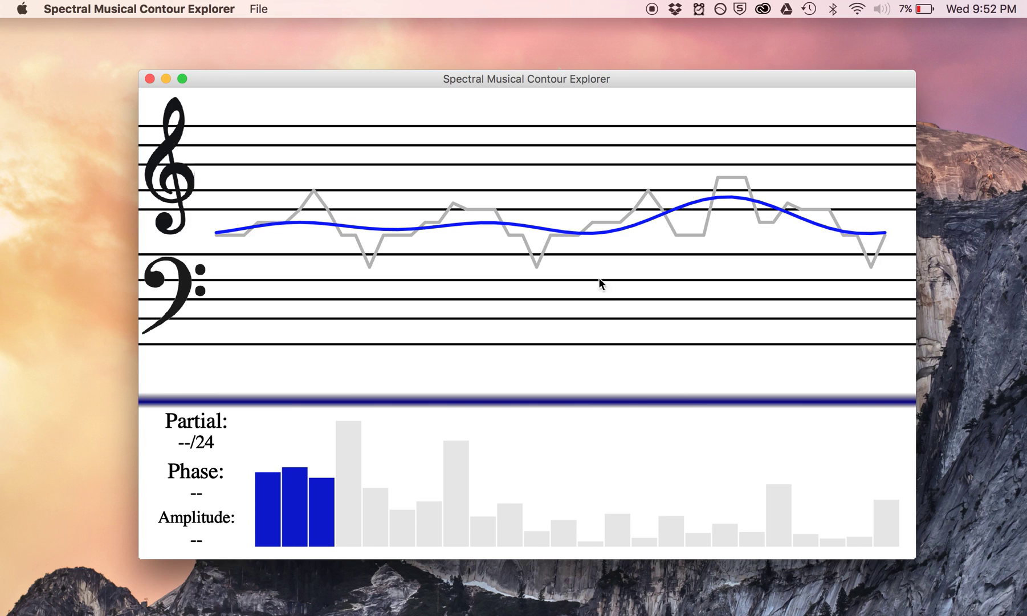
{"action": "left_click", "coordinate": [355, 450]}
{"action": "left_click", "coordinate": [456, 462]}
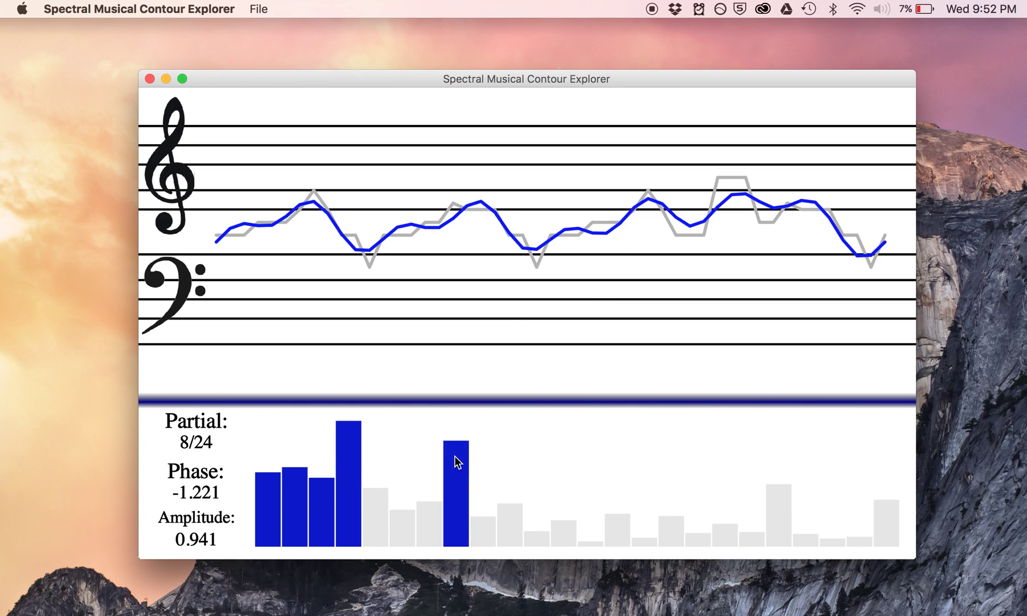
{"action": "left_click", "coordinate": [778, 531]}
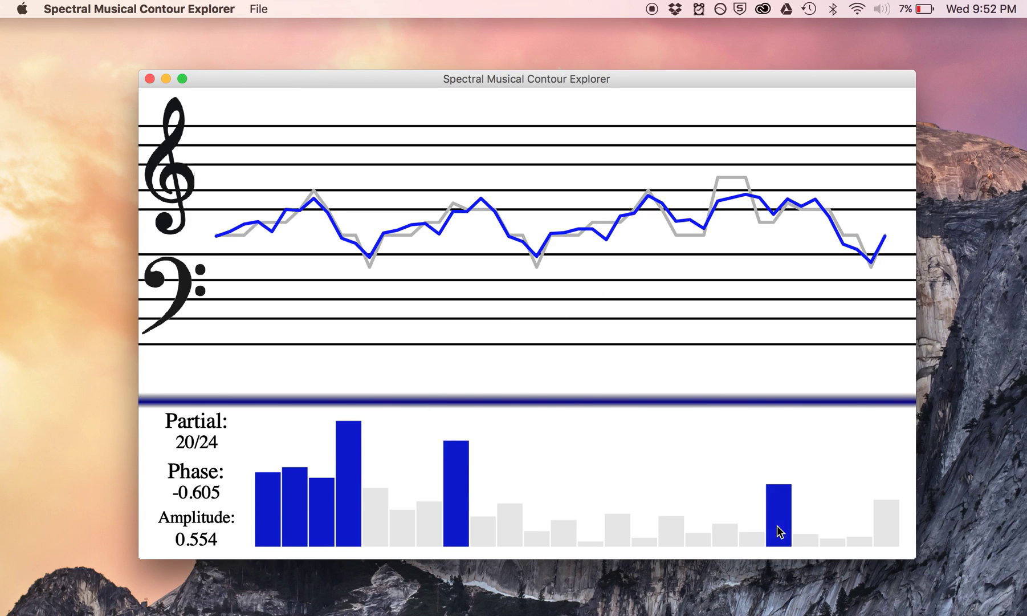
{"action": "left_click", "coordinate": [886, 527]}
{"action": "left_click", "coordinate": [378, 519]}
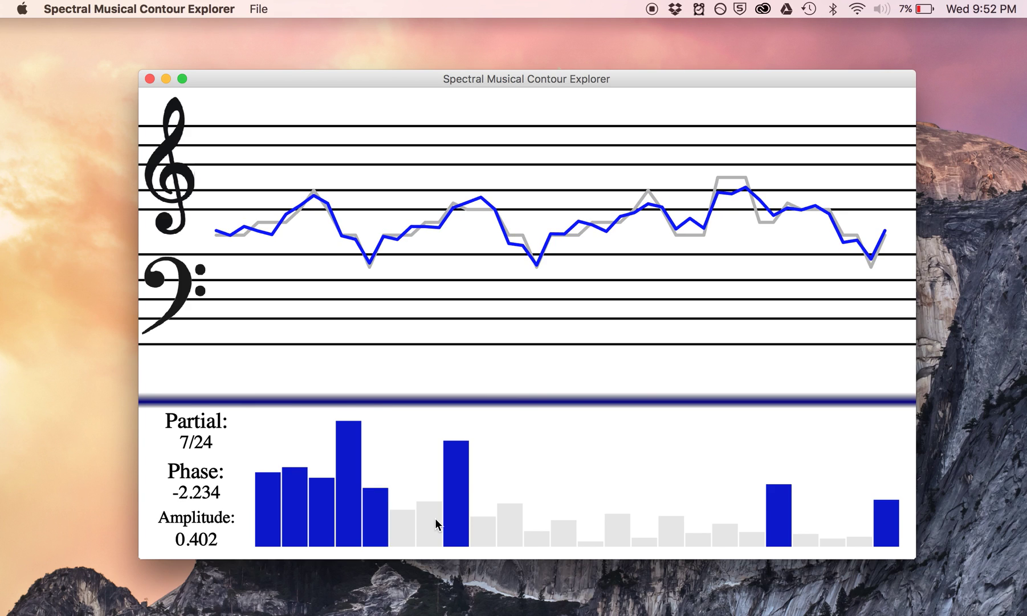
{"action": "left_click", "coordinate": [432, 518]}
{"action": "left_click", "coordinate": [512, 517]}
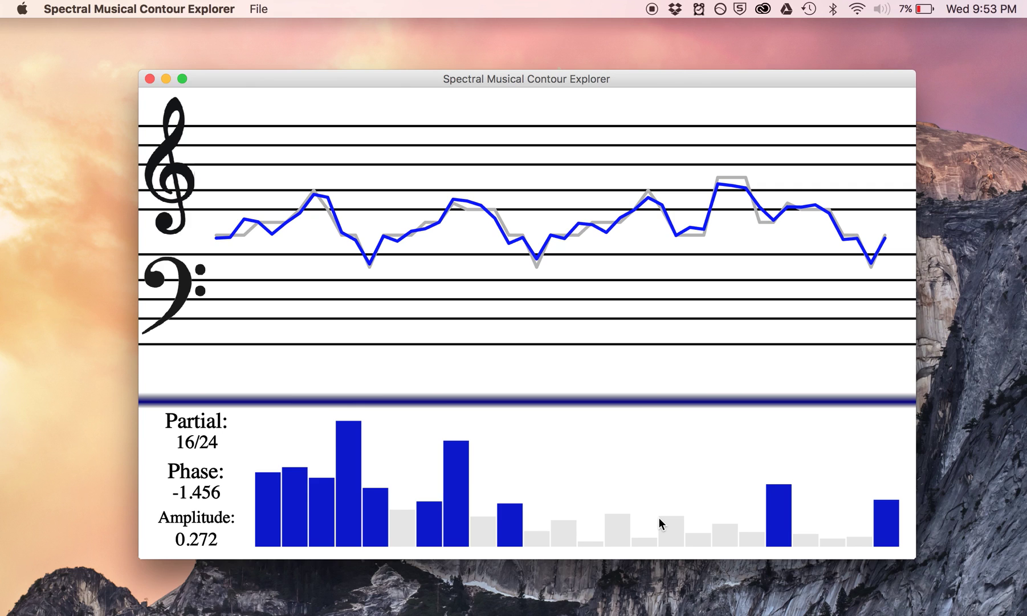
Step: In playback settings, enter 90 Beats Per Minute and Interpolation Power 1, then confirm
{"action": "key", "text": "p"}
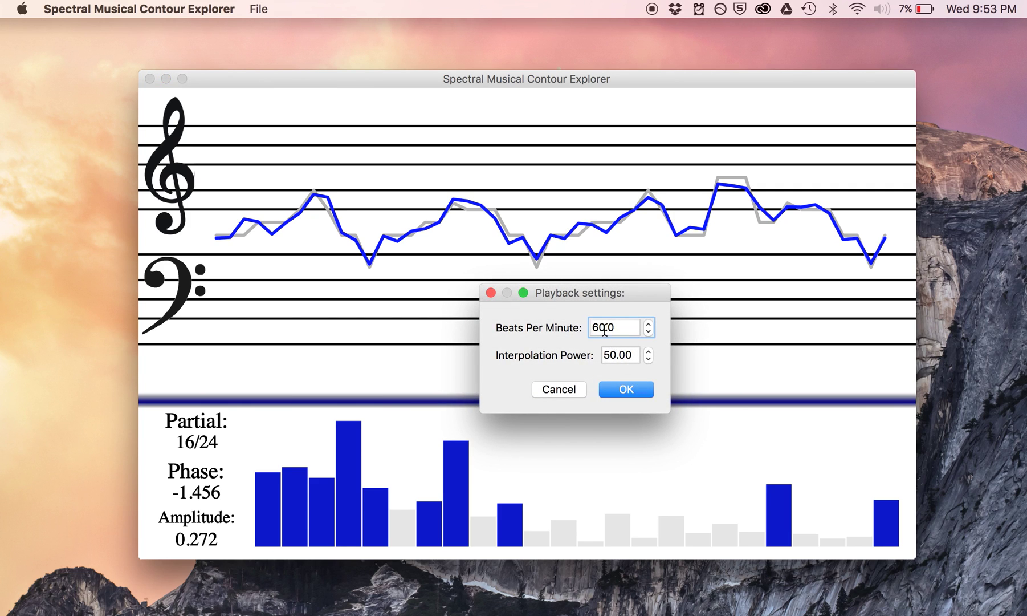
{"action": "key", "text": "Delete"}
{"action": "type", "text": "9"}
{"action": "left_click", "coordinate": [601, 354]}
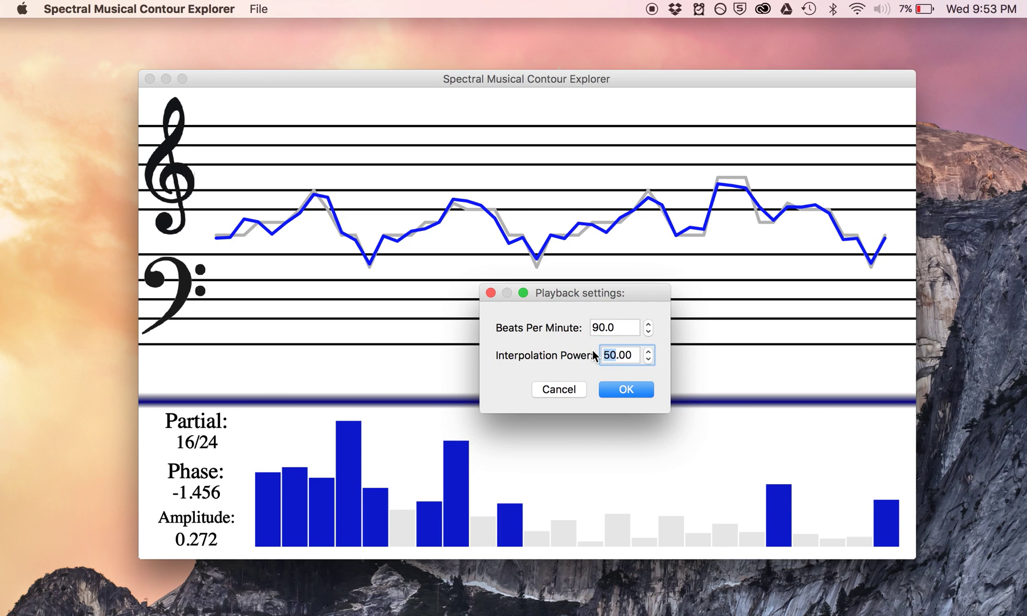
{"action": "type", "text": "1"}
{"action": "left_click", "coordinate": [628, 388]}
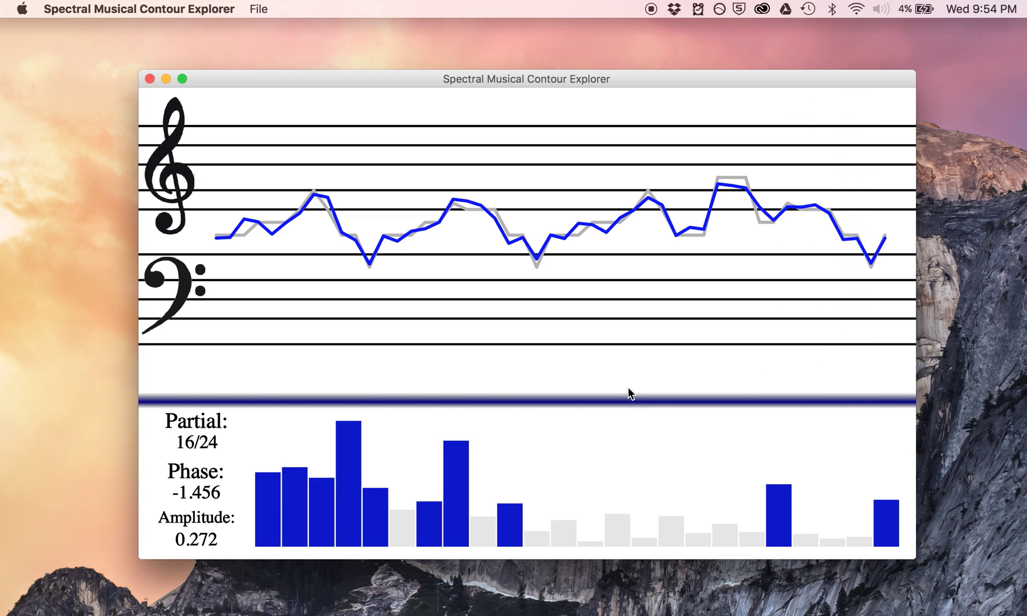
Step: Switch off partials 24, 20, 10, 8, 7, 5, 4, 3, 2 and 1, flattening the contour
{"action": "left_click", "coordinate": [885, 516]}
{"action": "left_click", "coordinate": [770, 510]}
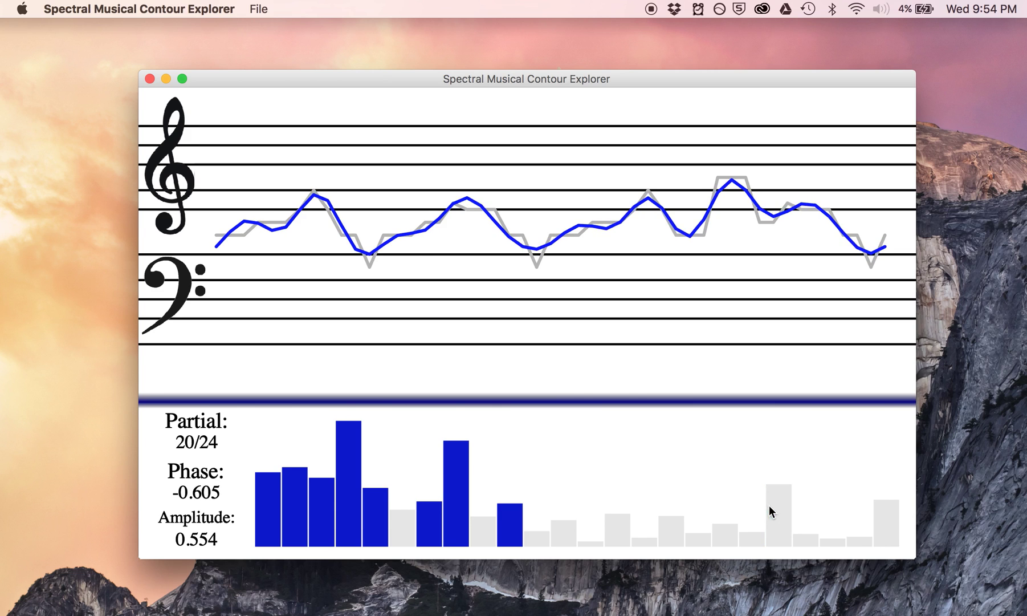
{"action": "left_click", "coordinate": [501, 525]}
{"action": "left_click", "coordinate": [454, 520]}
{"action": "left_click", "coordinate": [424, 520]}
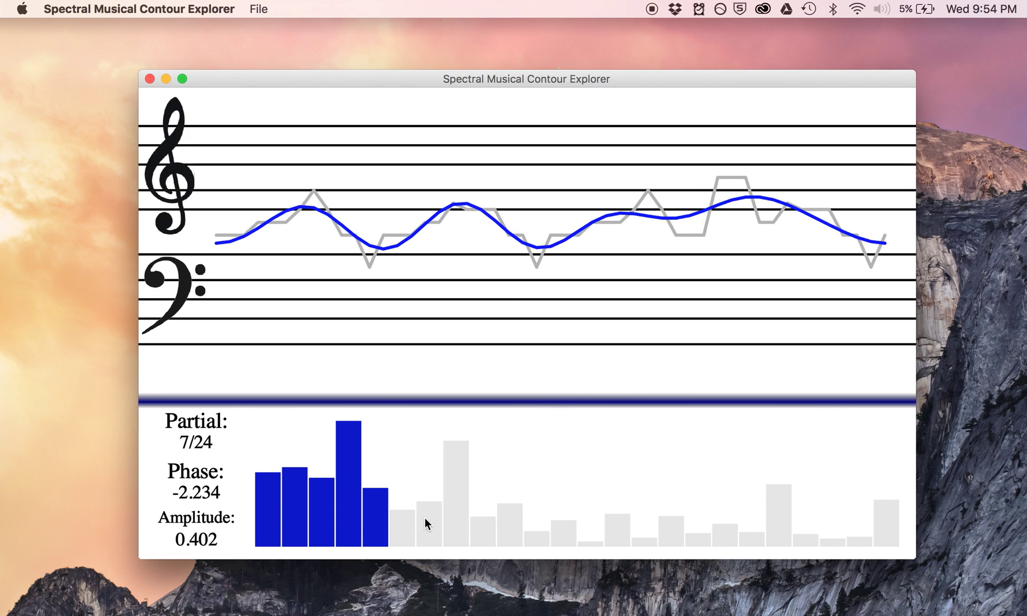
{"action": "left_click", "coordinate": [375, 513]}
{"action": "left_click", "coordinate": [338, 485]}
{"action": "left_click", "coordinate": [331, 506]}
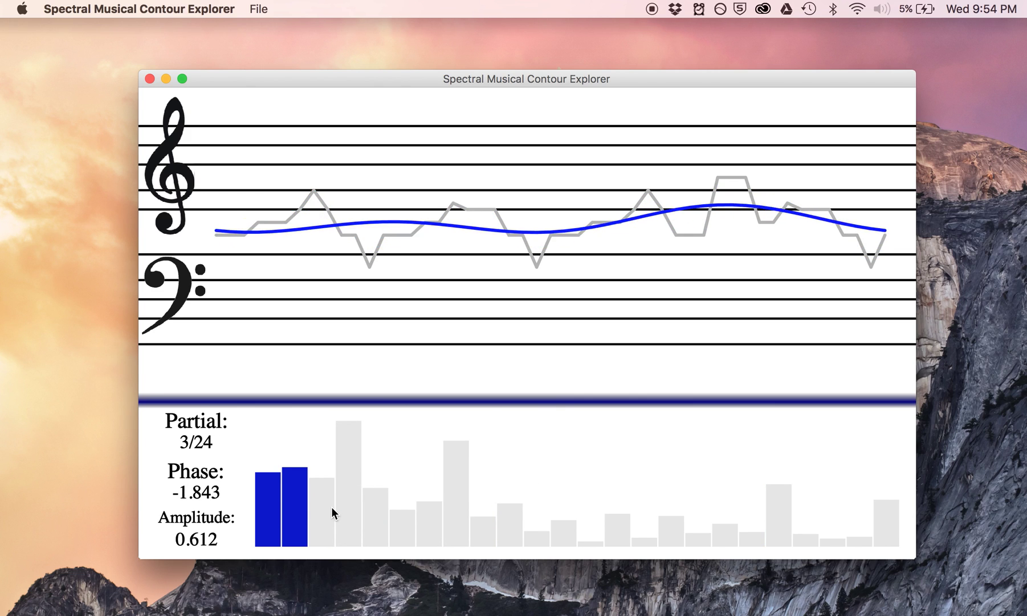
{"action": "left_click", "coordinate": [301, 503]}
{"action": "left_click", "coordinate": [280, 503]}
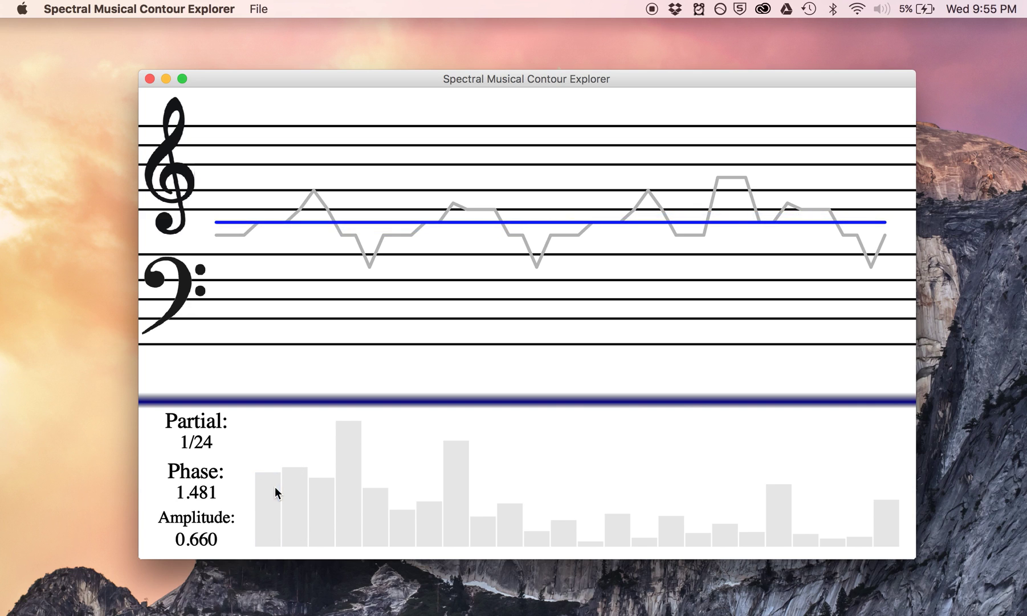
Step: Re-enable partials 1–4, 8 and 9–20, then isolate partial 8 and switch it off
{"action": "left_click", "coordinate": [277, 487]}
{"action": "left_click", "coordinate": [292, 489]}
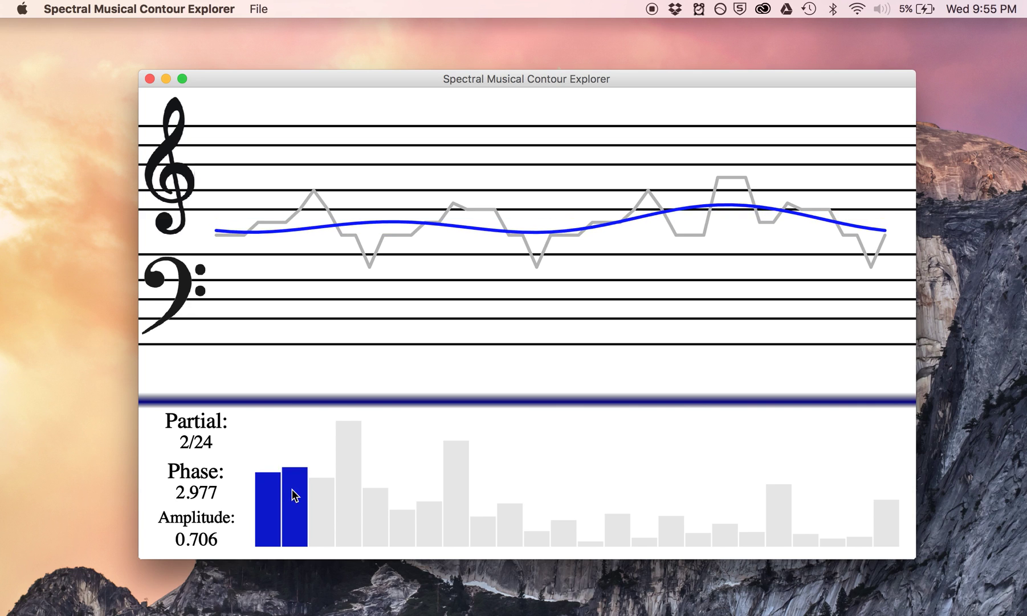
{"action": "left_click", "coordinate": [324, 491]}
{"action": "left_click", "coordinate": [339, 494]}
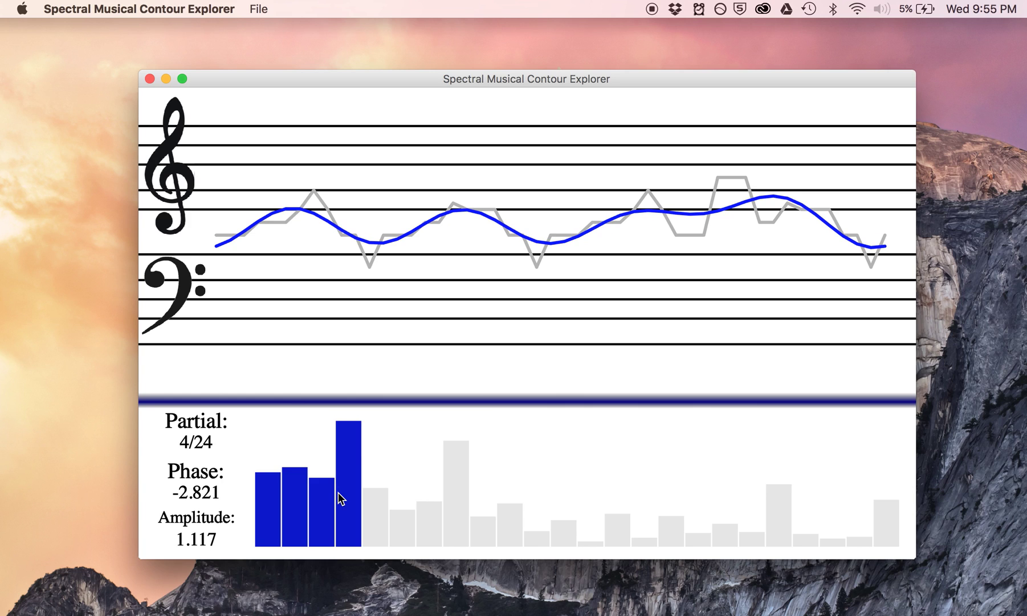
{"action": "left_click", "coordinate": [456, 486]}
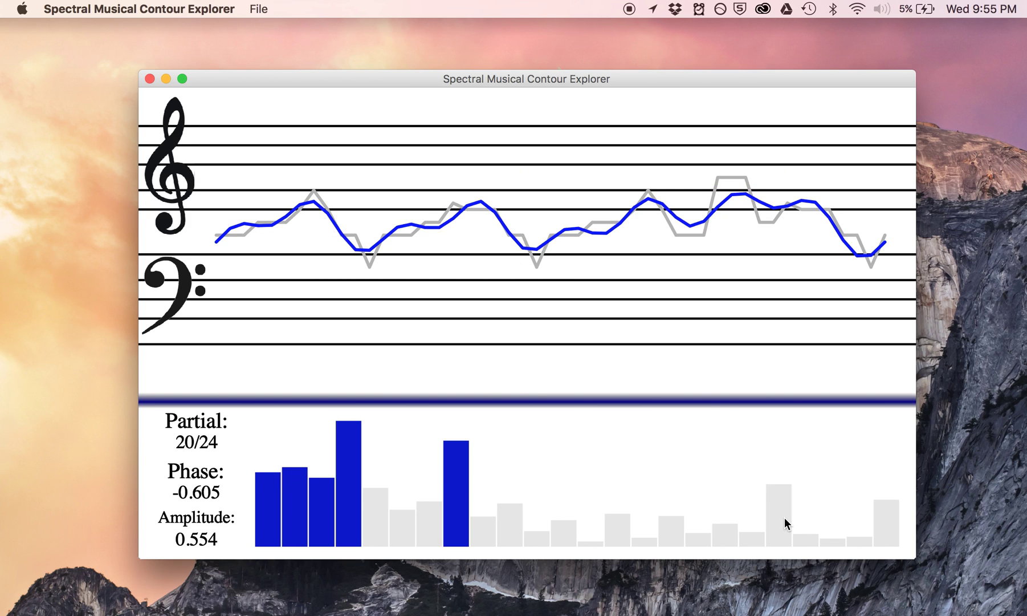
{"action": "mouse_move", "coordinate": [783, 517]}
{"action": "left_mouse_down"}
{"action": "mouse_move", "coordinate": [637, 507]}
{"action": "mouse_move", "coordinate": [490, 517]}
{"action": "left_mouse_up"}
{"action": "left_click", "coordinate": [460, 492]}
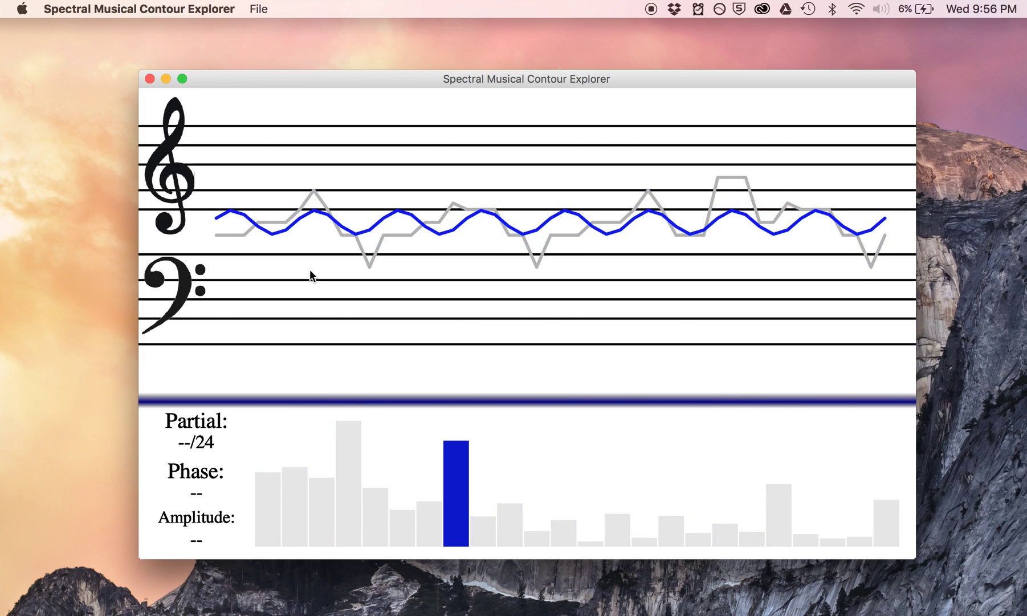
{"action": "left_click", "coordinate": [331, 208]}
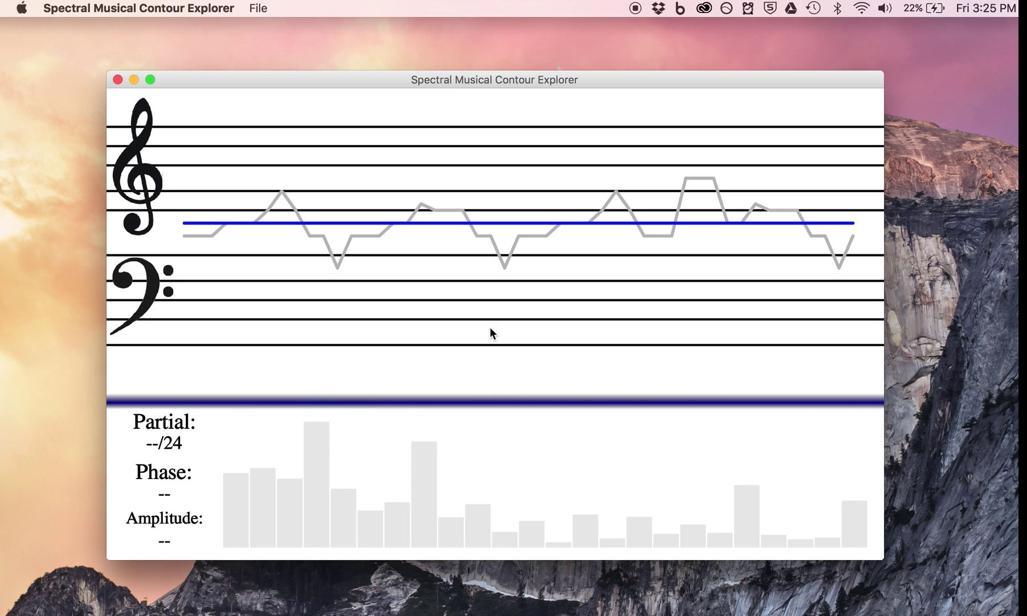
Step: Load Examples/DanceOfTheHamayanskys.wav and raise the number of bins from 99 to 207
{"action": "left_click", "coordinate": [259, 8]}
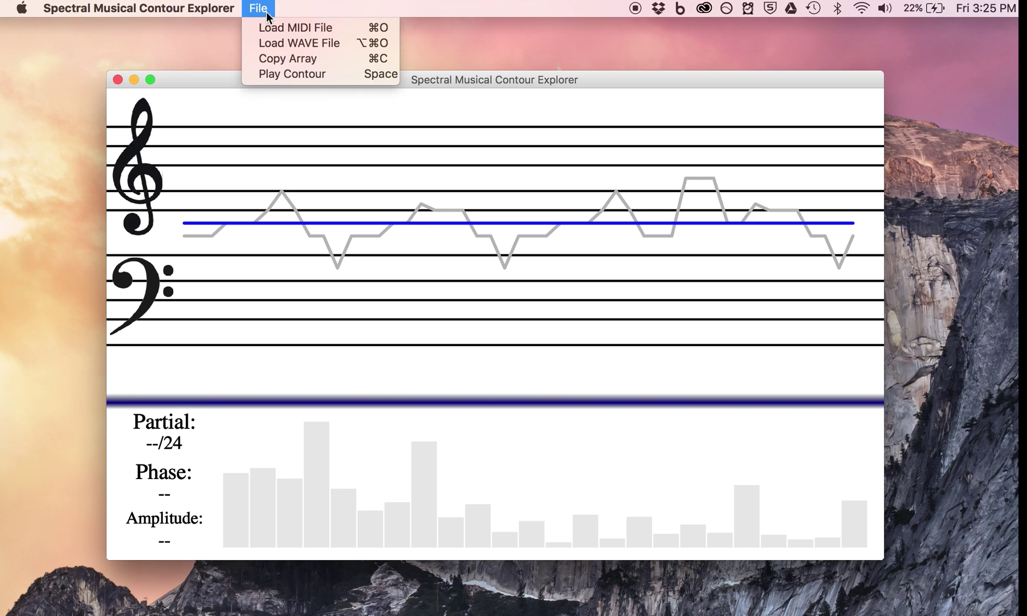
{"action": "left_click", "coordinate": [286, 43]}
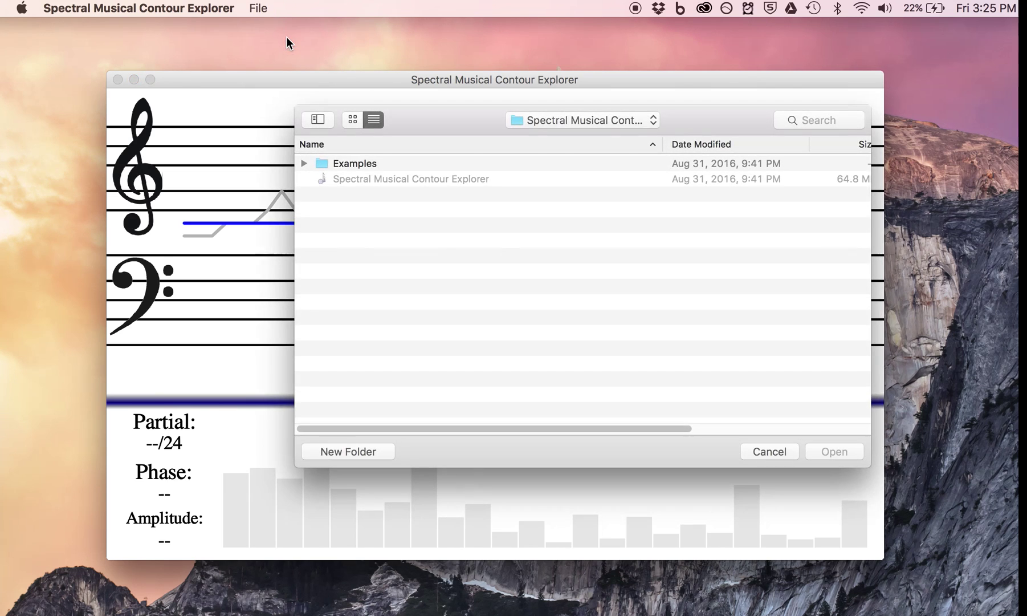
{"action": "double_click", "coordinate": [346, 165]}
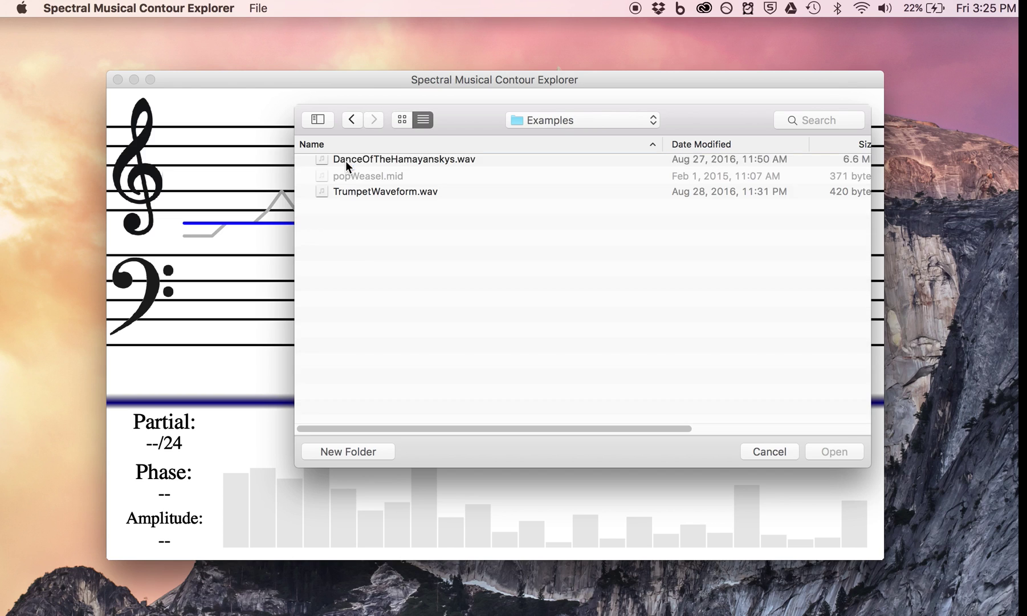
{"action": "left_click", "coordinate": [439, 165]}
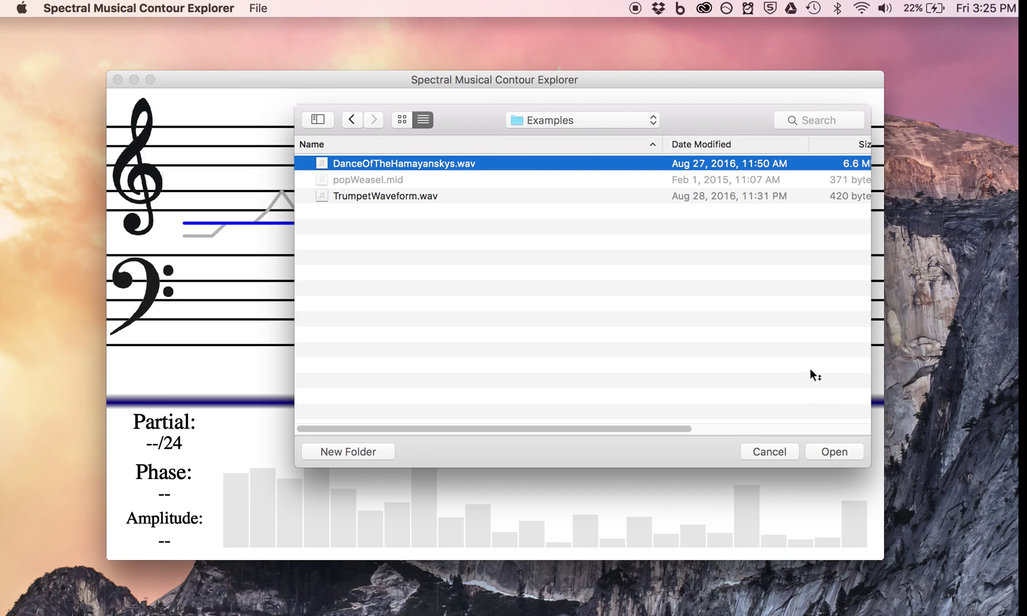
{"action": "left_click", "coordinate": [833, 452]}
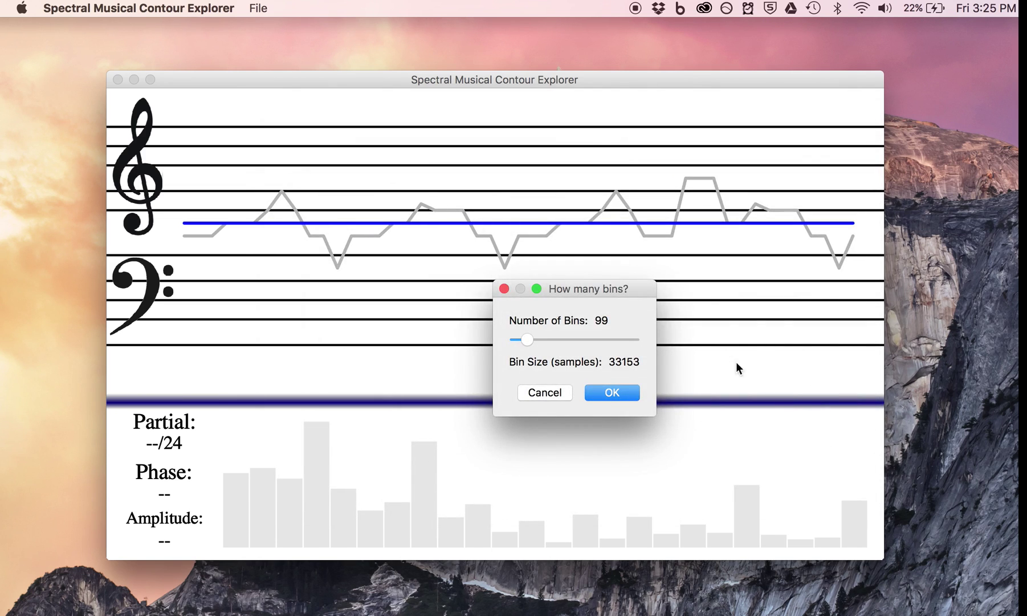
{"action": "left_click_drag", "start_coordinate": [640, 291], "coordinate": [578, 260]}
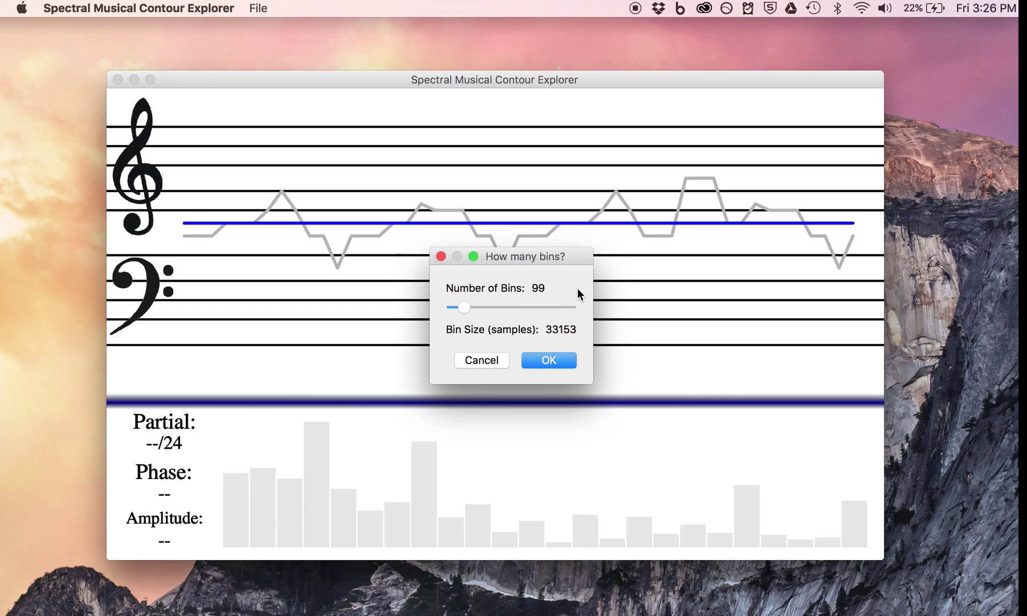
{"action": "left_click_drag", "start_coordinate": [464, 308], "coordinate": [479, 309]}
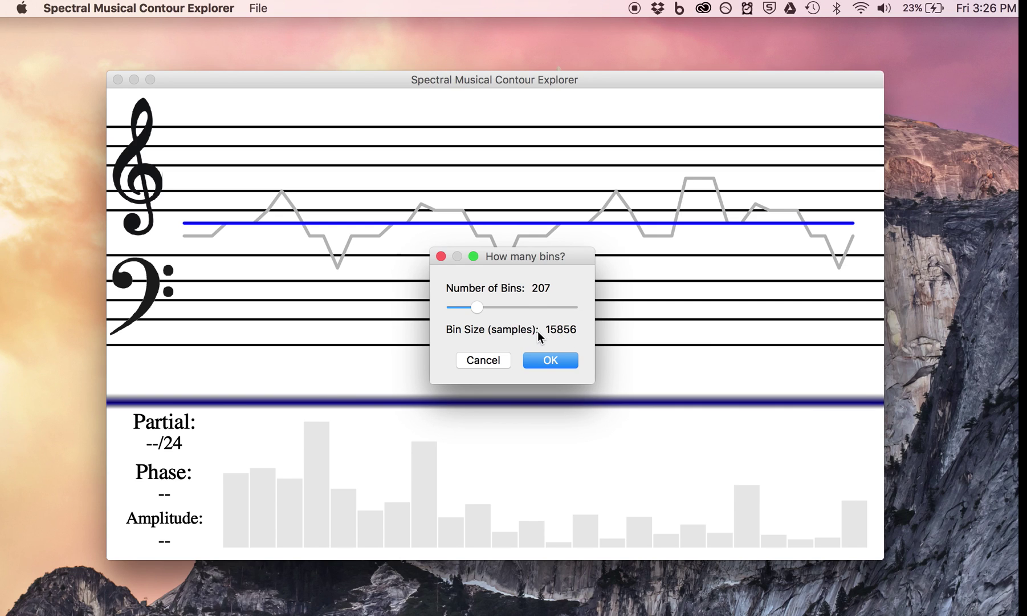
Step: Confirm 207 bins so the WAV's RMS contour draws at bin size 15856 with 103 partials
{"action": "left_click", "coordinate": [550, 360]}
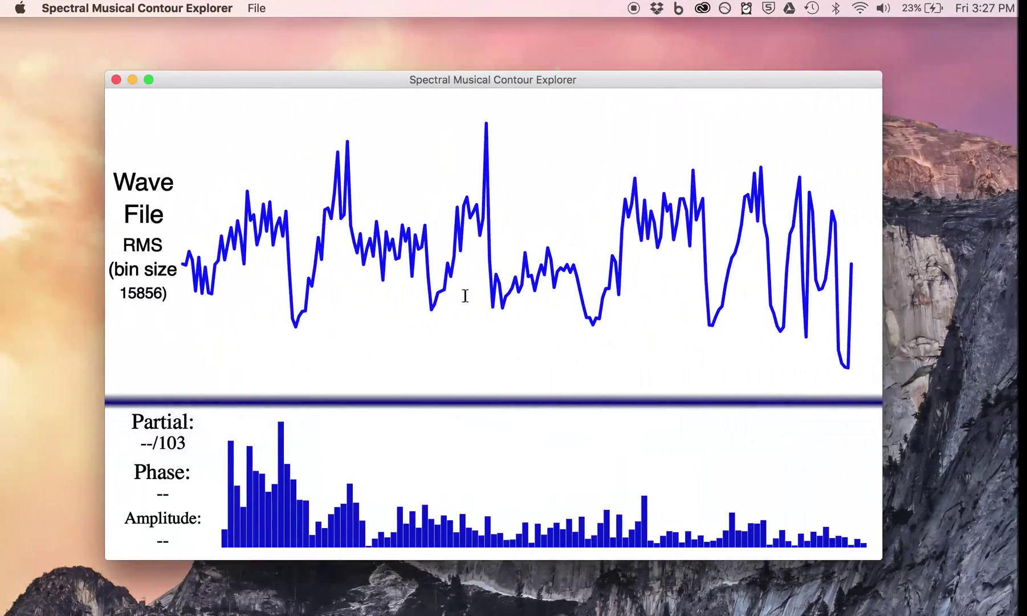
{"action": "mouse_move", "coordinate": [272, 193]}
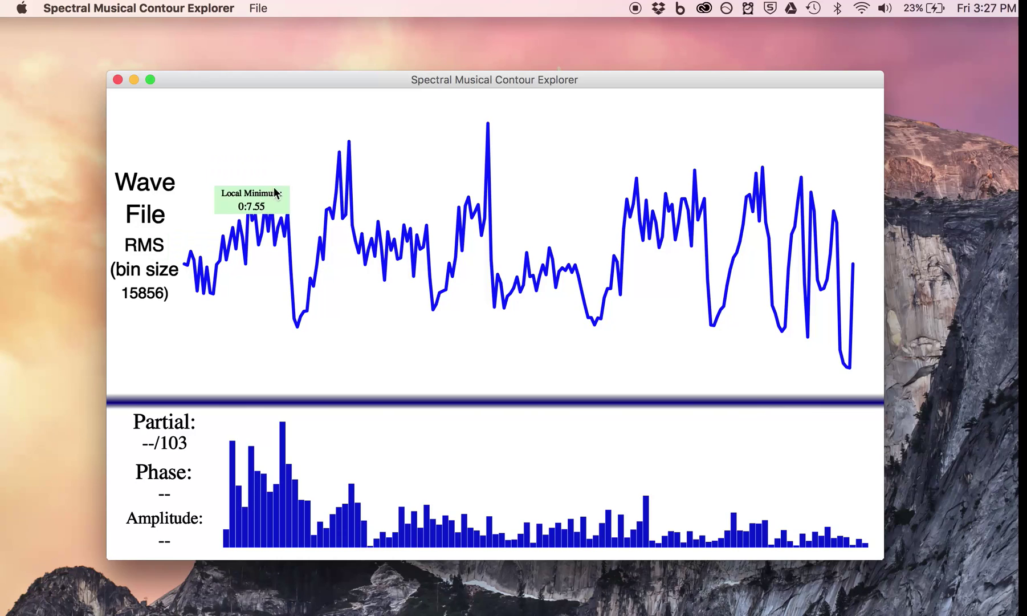
Step: Play the Hamayanskys RMS contour at its 74.426-second playback length, then stop it partway
{"action": "left_click", "coordinate": [517, 327]}
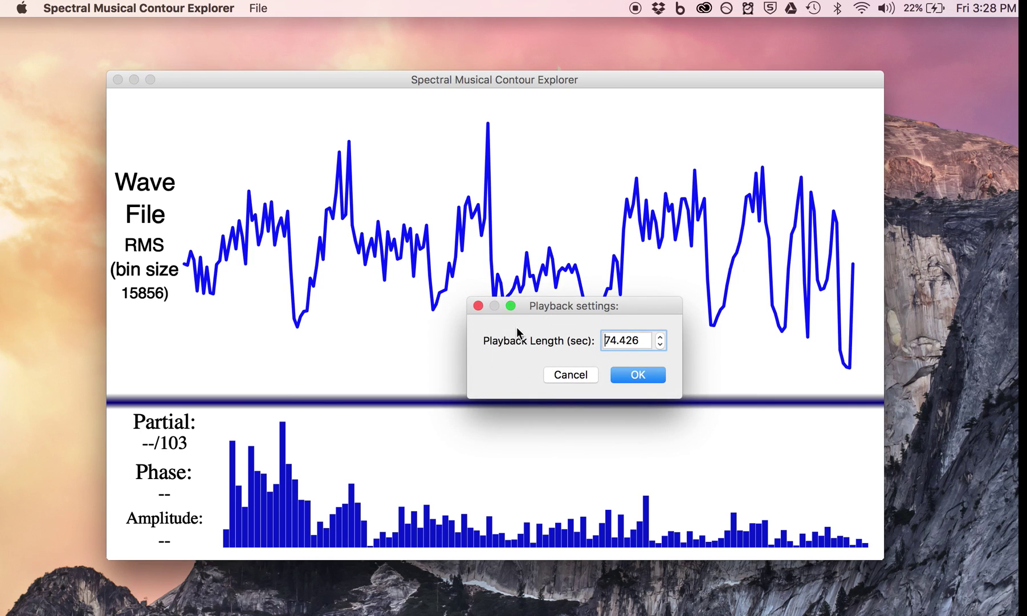
{"action": "left_click_drag", "start_coordinate": [540, 309], "coordinate": [470, 254]}
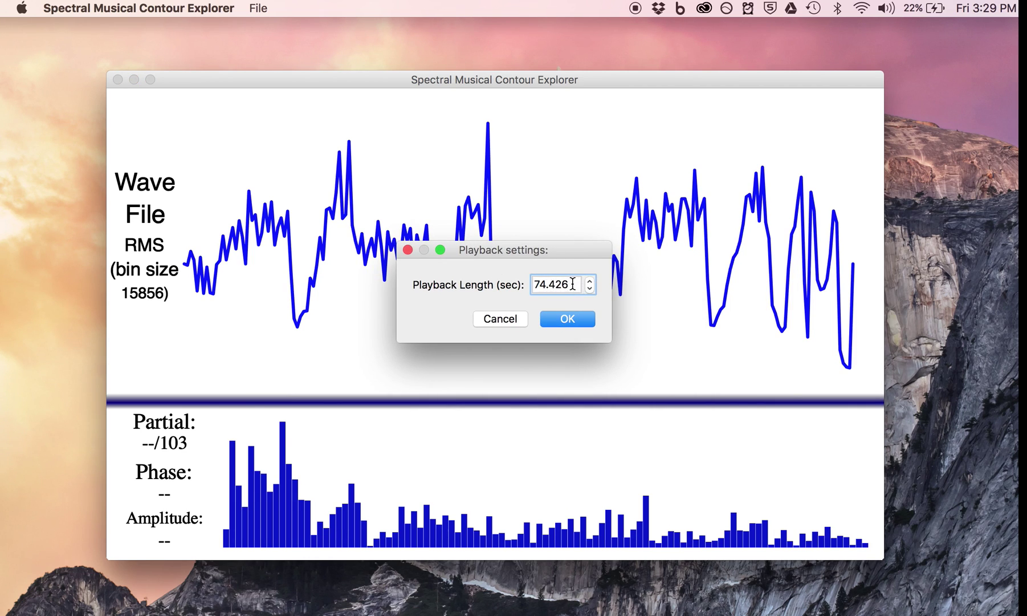
{"action": "left_click", "coordinate": [566, 323]}
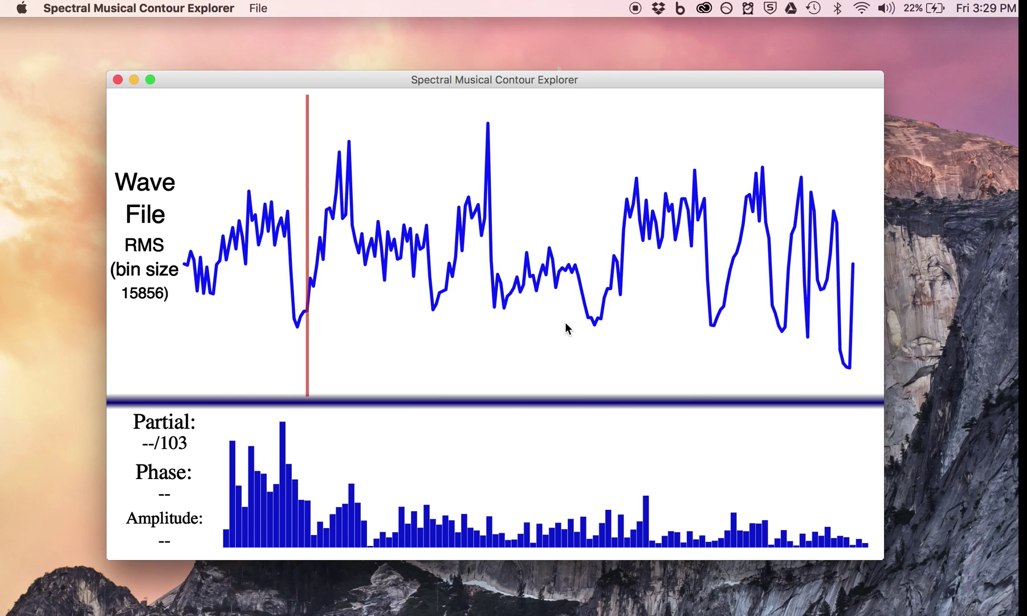
{"action": "key", "text": "space"}
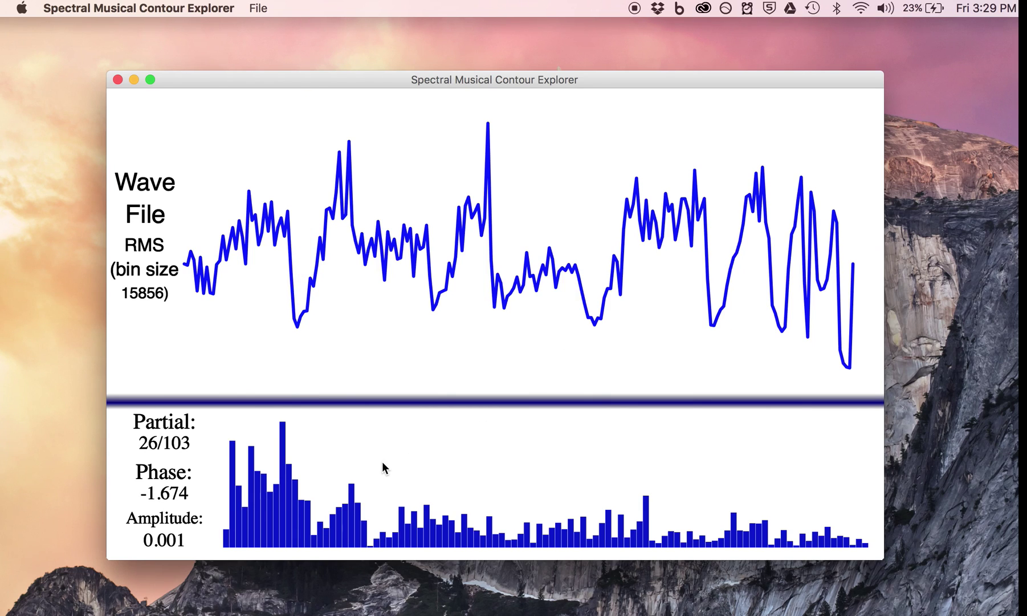
Step: Switch off every partial above 8, smoothing the contour over the grey original
{"action": "mouse_move", "coordinate": [381, 464]}
{"action": "left_mouse_down"}
{"action": "mouse_move", "coordinate": [733, 492]}
{"action": "mouse_move", "coordinate": [868, 483]}
{"action": "mouse_move", "coordinate": [348, 455]}
{"action": "mouse_move", "coordinate": [373, 478]}
{"action": "mouse_move", "coordinate": [268, 486]}
{"action": "left_mouse_up"}
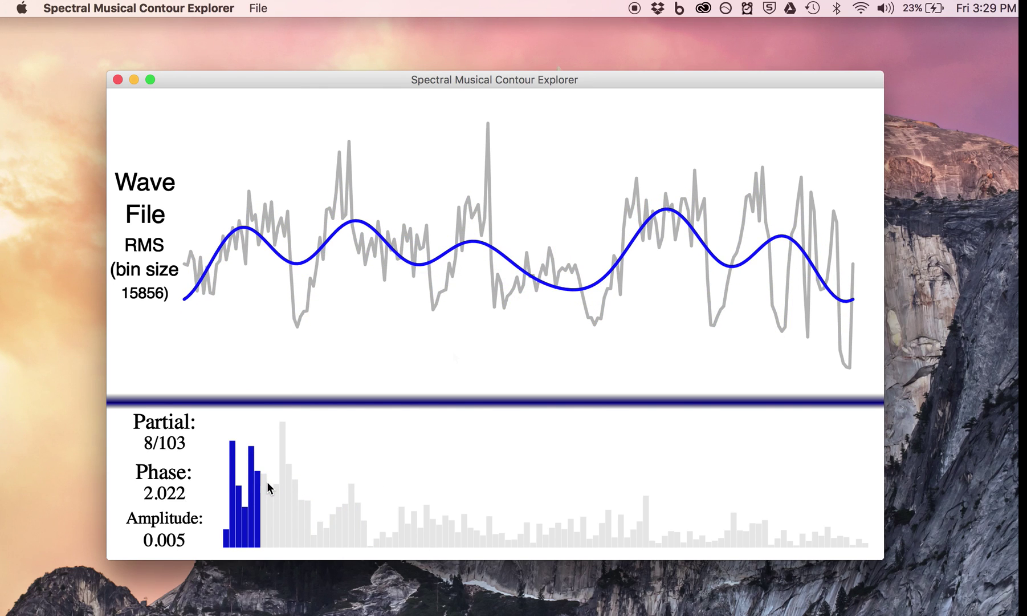
Step: Close the Spectral Musical Contour Explorer window
{"action": "left_click", "coordinate": [118, 80]}
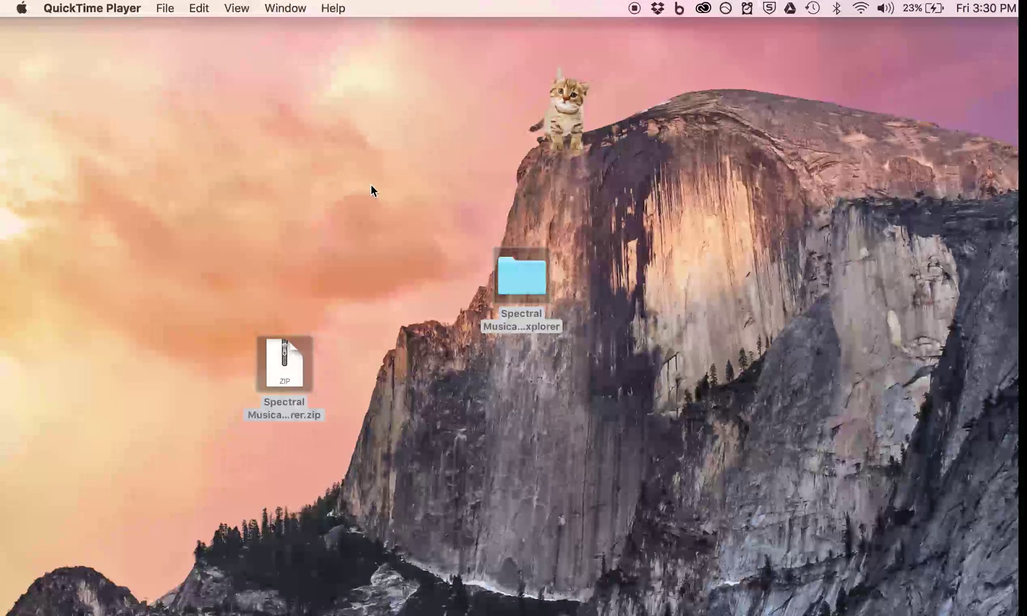